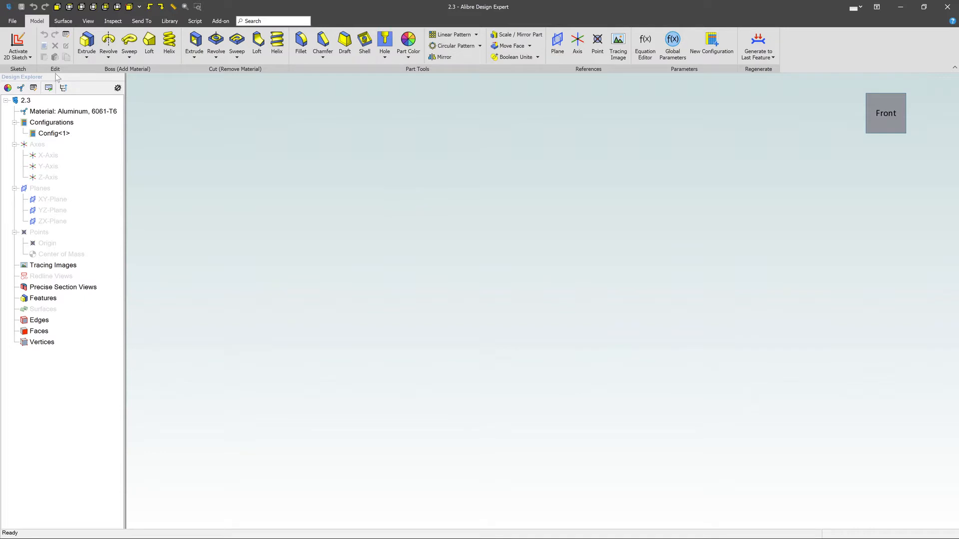
# Step: Start a 2D sketch on the XY-Plane and draw a rectangle with its lower-left corner at the origin
pyautogui.click(21, 45)
pyautogui.click(51, 199)
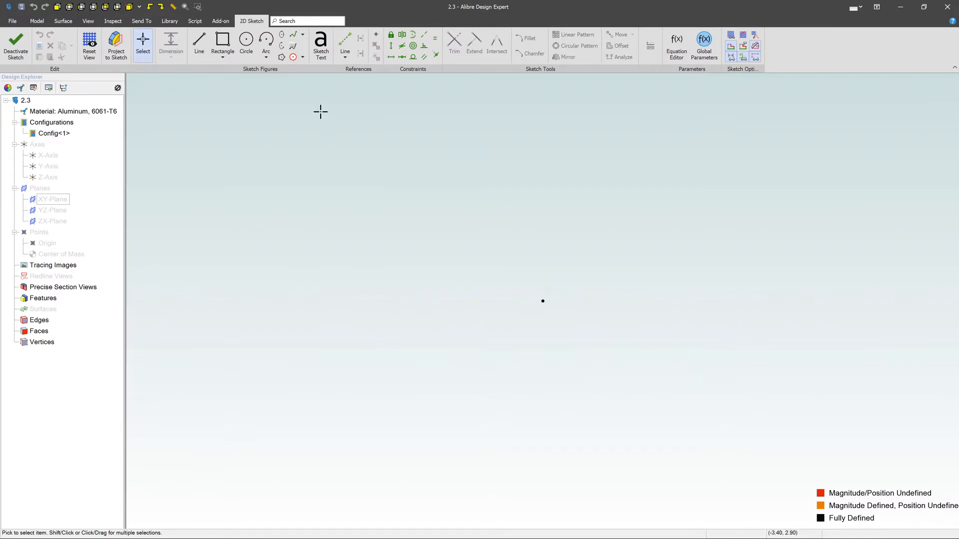
pyautogui.click(222, 44)
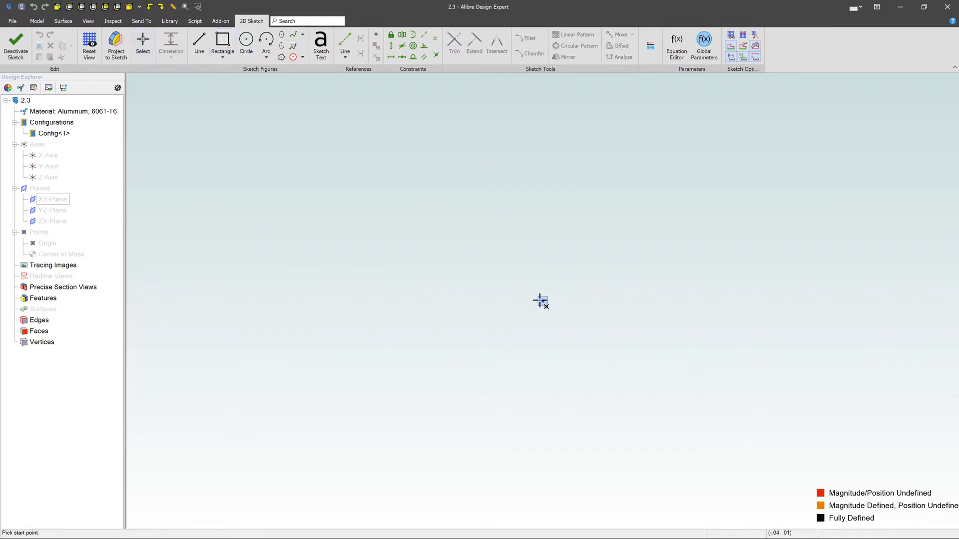
pyautogui.click(543, 301)
pyautogui.click(780, 152)
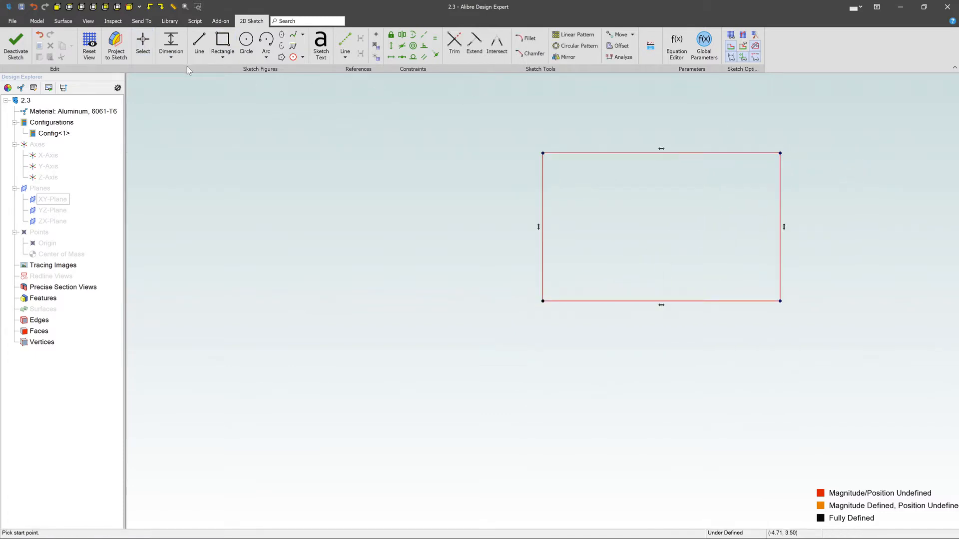
# Step: Extrude the rectangle as a boss, To Depth 5.000" along the normal with Reverse turned off
pyautogui.click(37, 21)
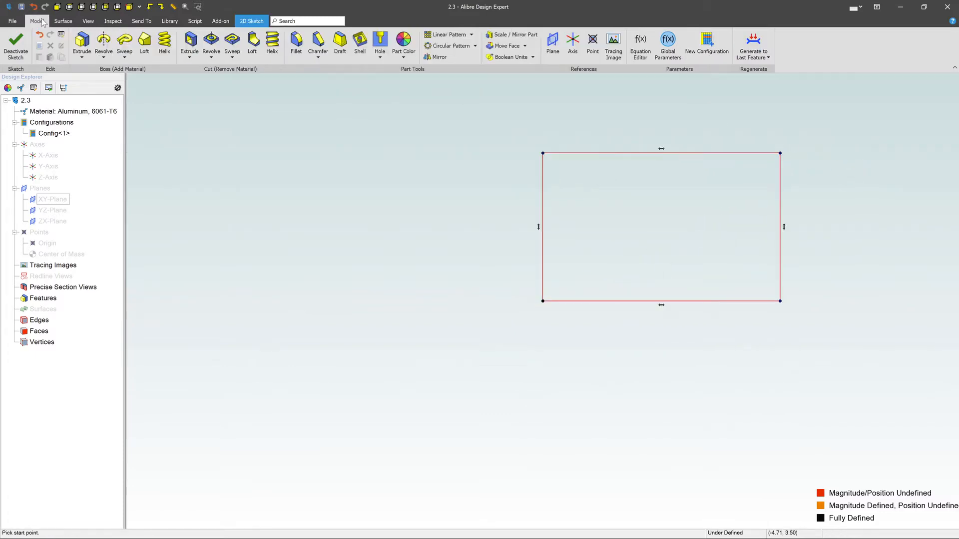
pyautogui.click(79, 44)
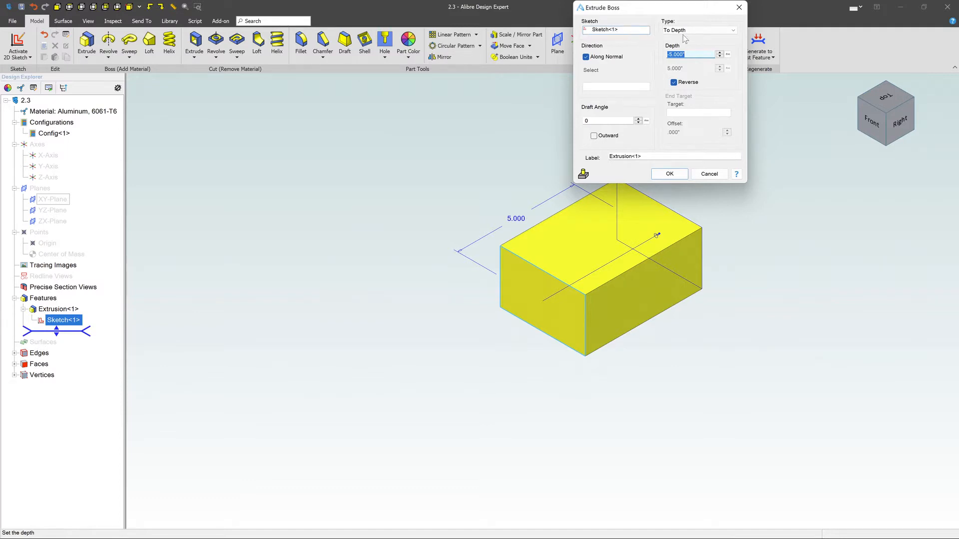
pyautogui.click(717, 33)
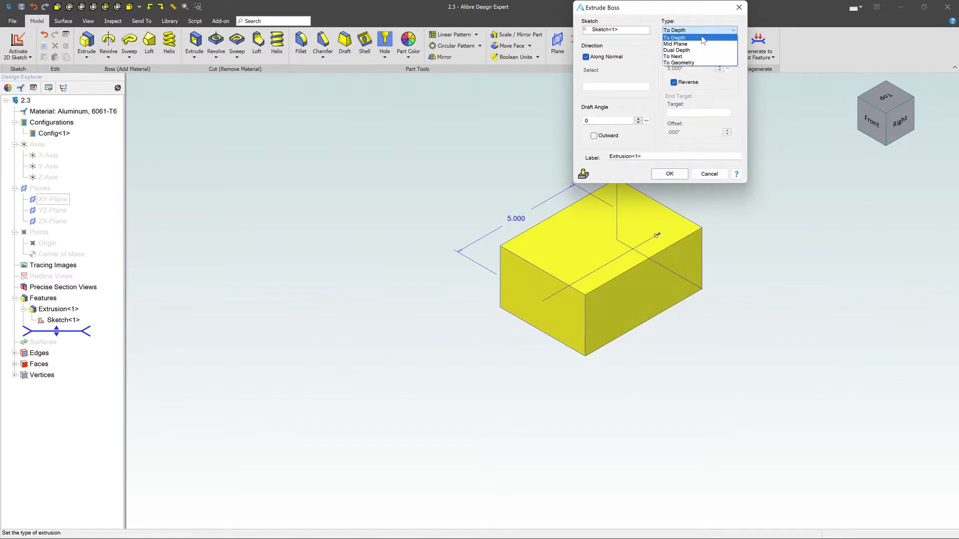
pyautogui.click(701, 38)
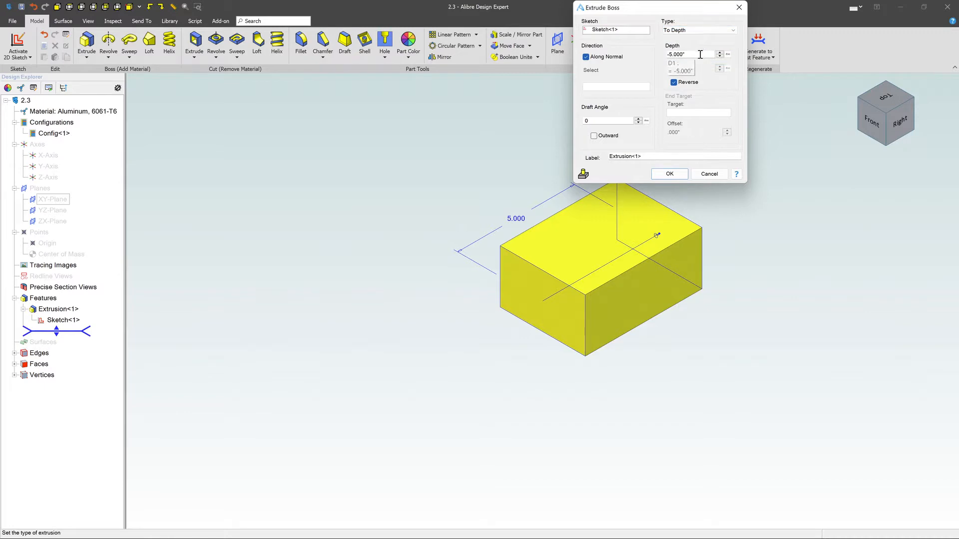
pyautogui.click(675, 83)
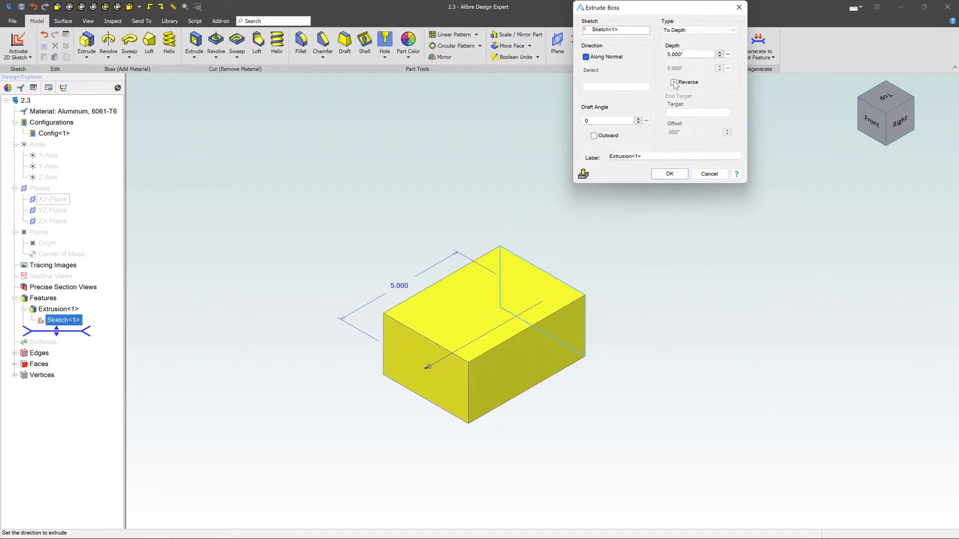
pyautogui.click(677, 173)
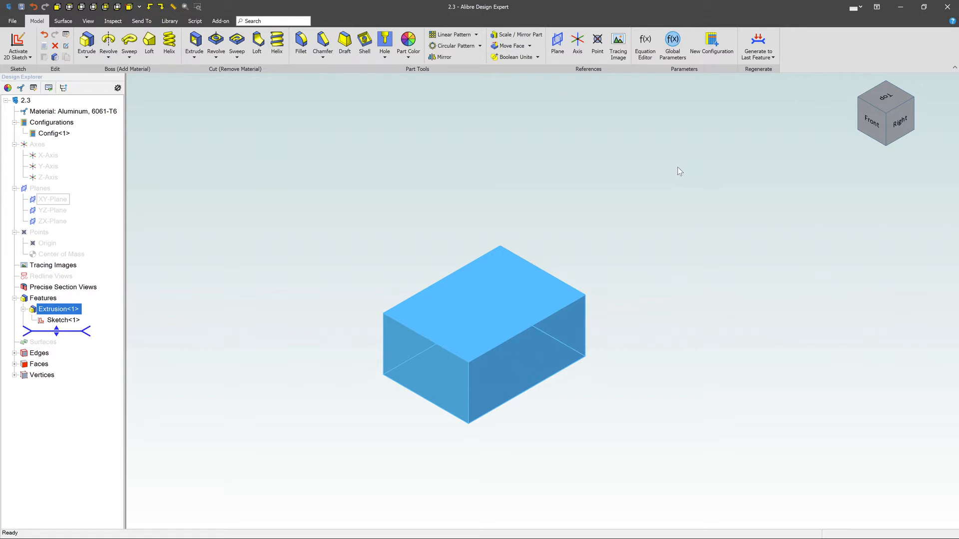
pyautogui.click(679, 172)
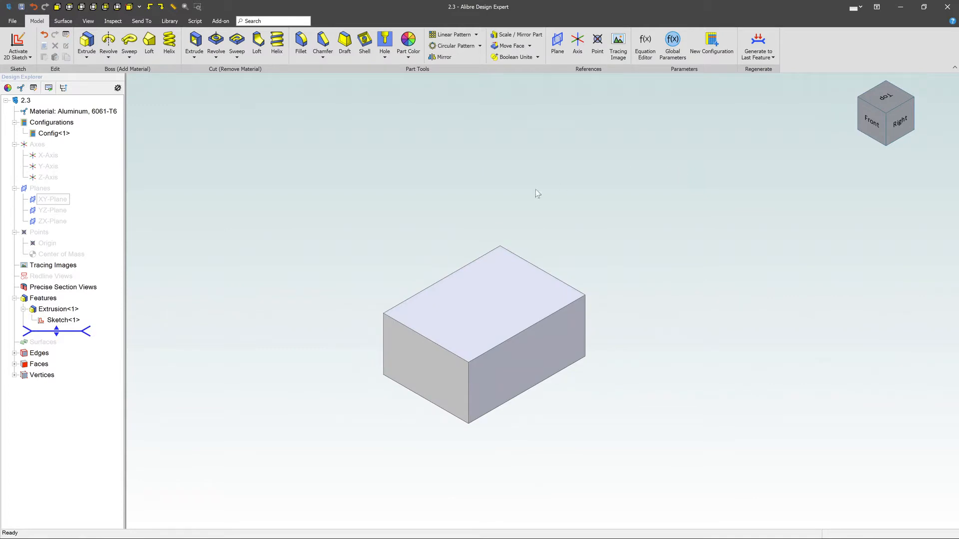
# Step: Edit the block's base sketch to add a circle inside the rectangle, centred at about (1.34, 1.17), and exit the sketch
pyautogui.click(58, 321)
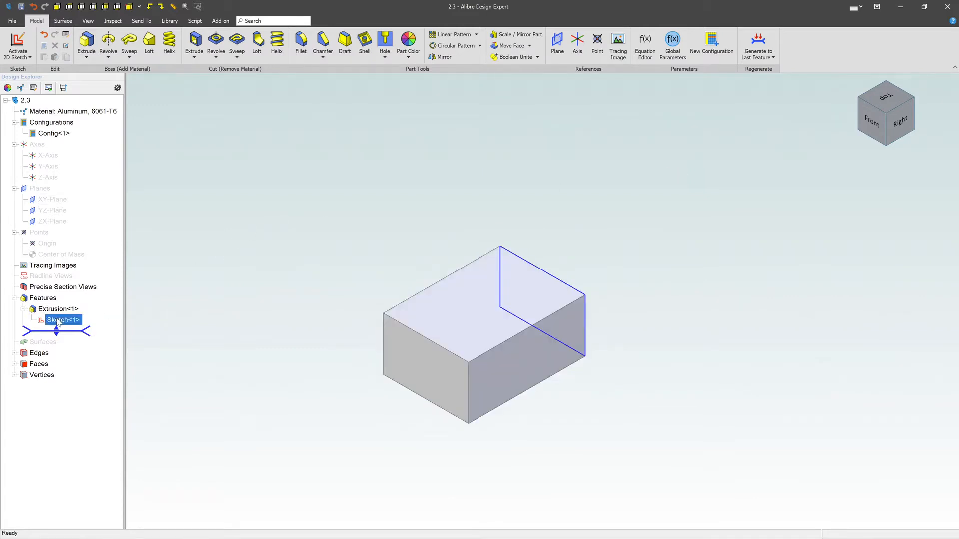
pyautogui.rightClick(58, 323)
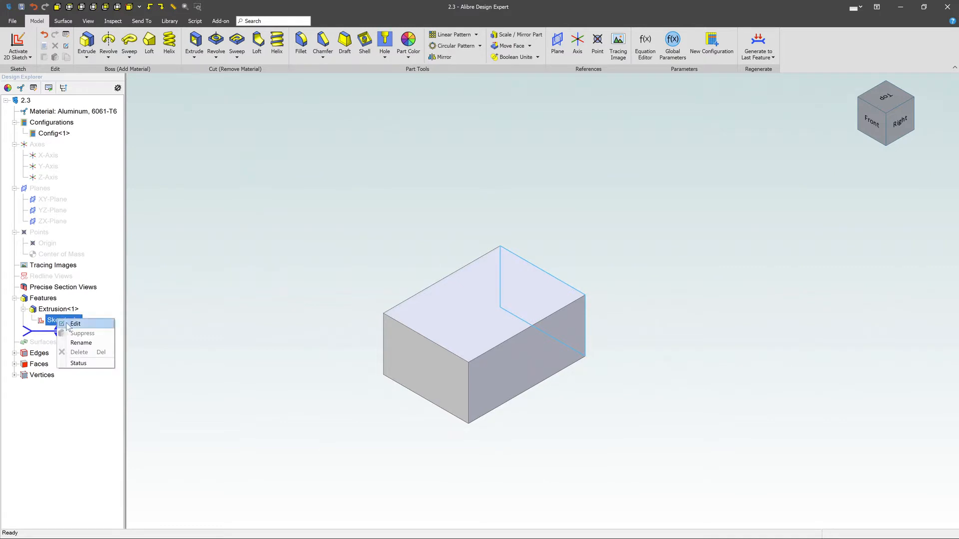
pyautogui.click(75, 324)
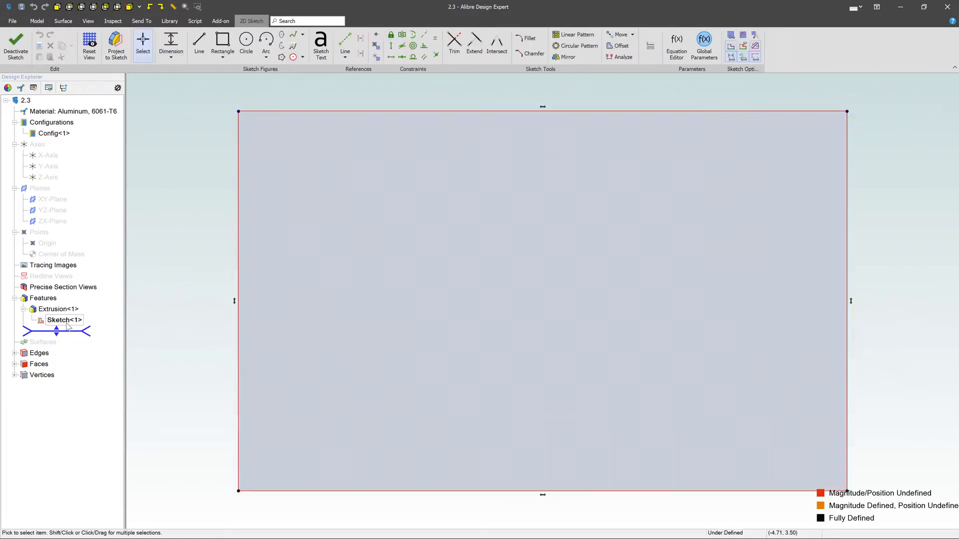
pyautogui.click(246, 40)
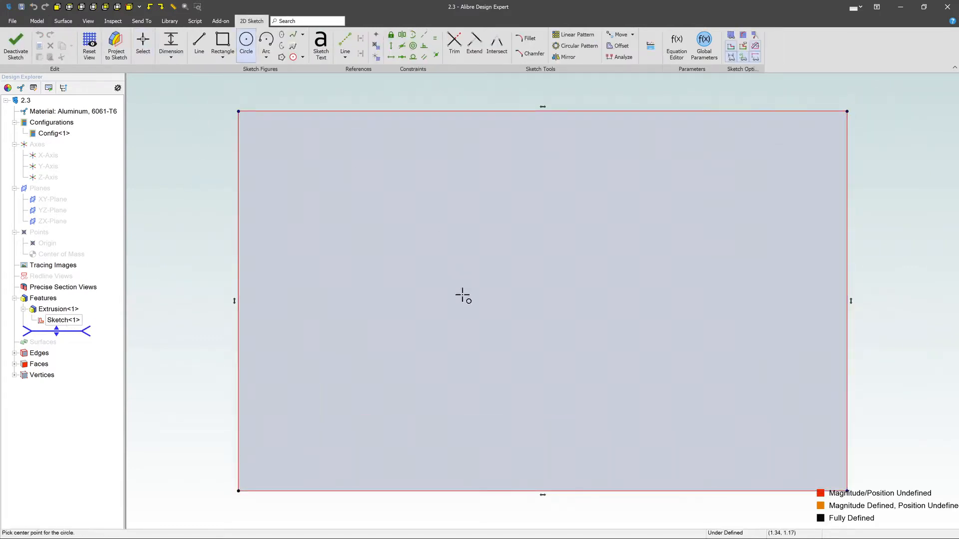
pyautogui.click(461, 294)
pyautogui.click(556, 332)
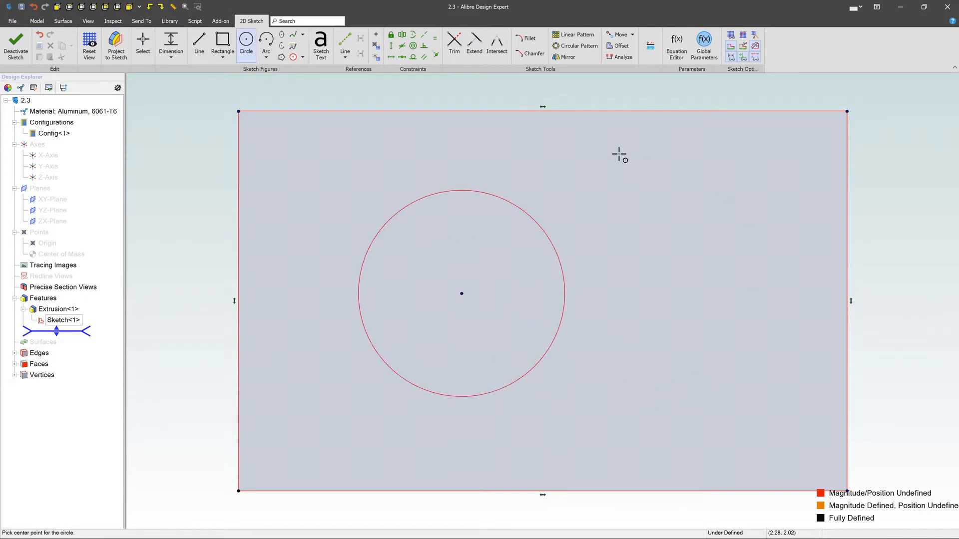
pyautogui.click(17, 43)
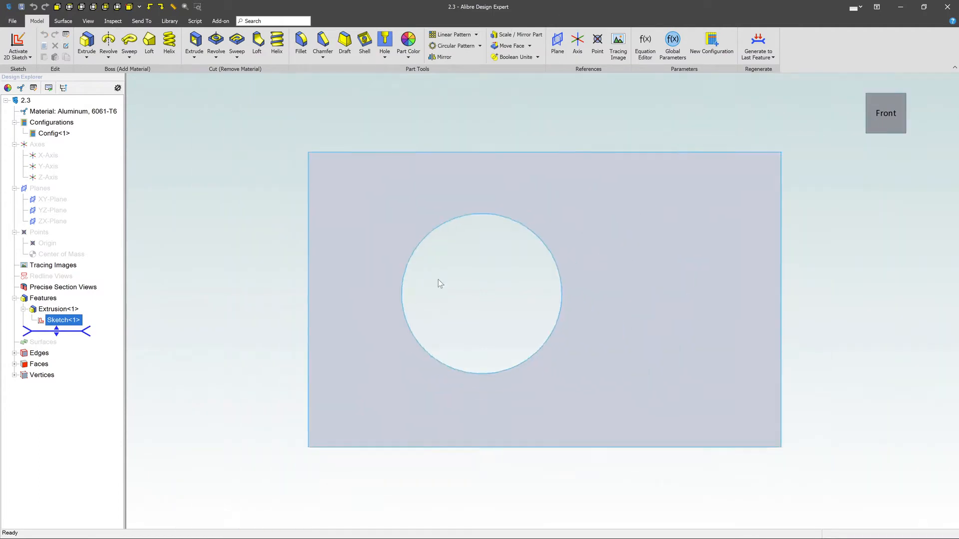
pyautogui.scroll(-2, 481, 285)
pyautogui.moveTo(726, 214)
pyautogui.mouseDown(button='middle')
pyautogui.moveTo(719, 233)
pyautogui.moveTo(729, 221)
pyautogui.moveTo(737, 226)
pyautogui.moveTo(730, 220)
pyautogui.mouseUp(button='middle')
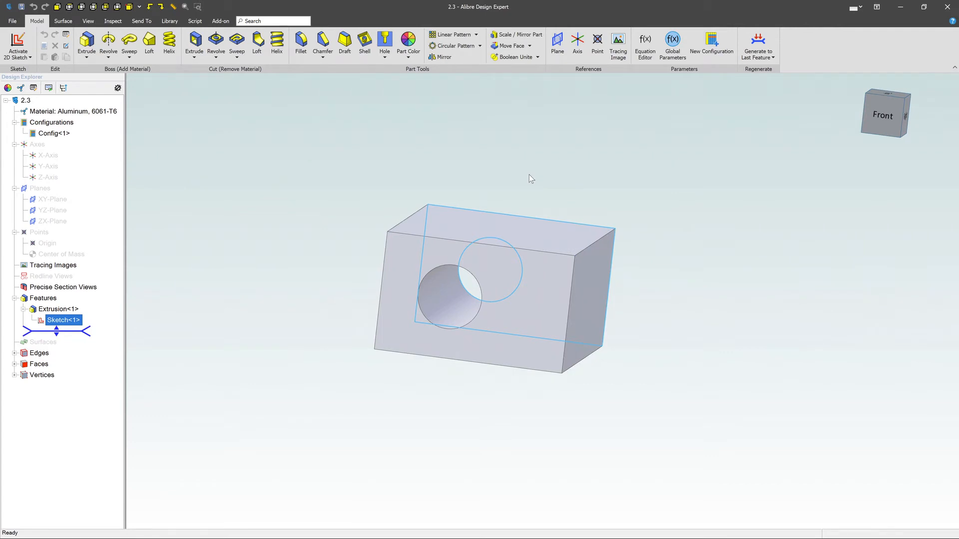
# Step: Open the block's extrusion feature for editing
pyautogui.click(48, 310)
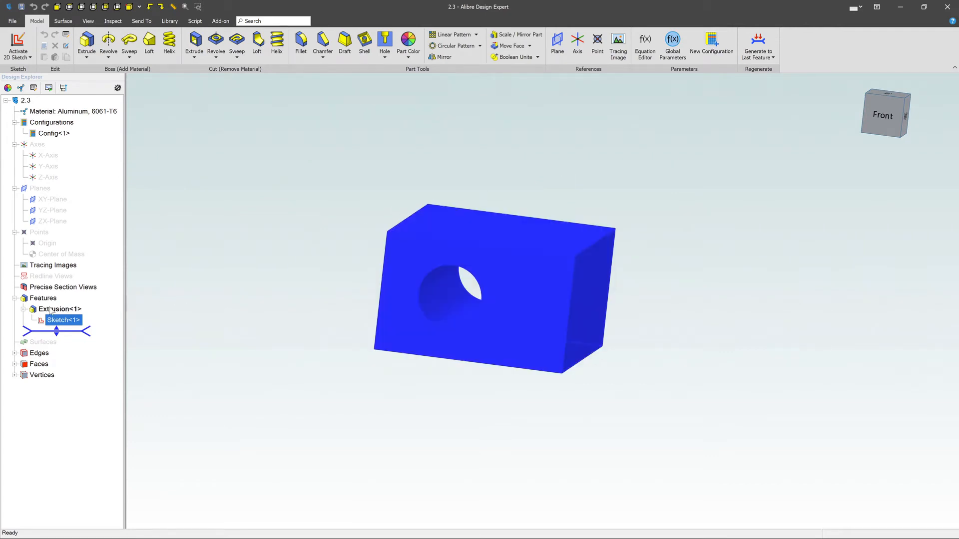
pyautogui.rightClick(47, 312)
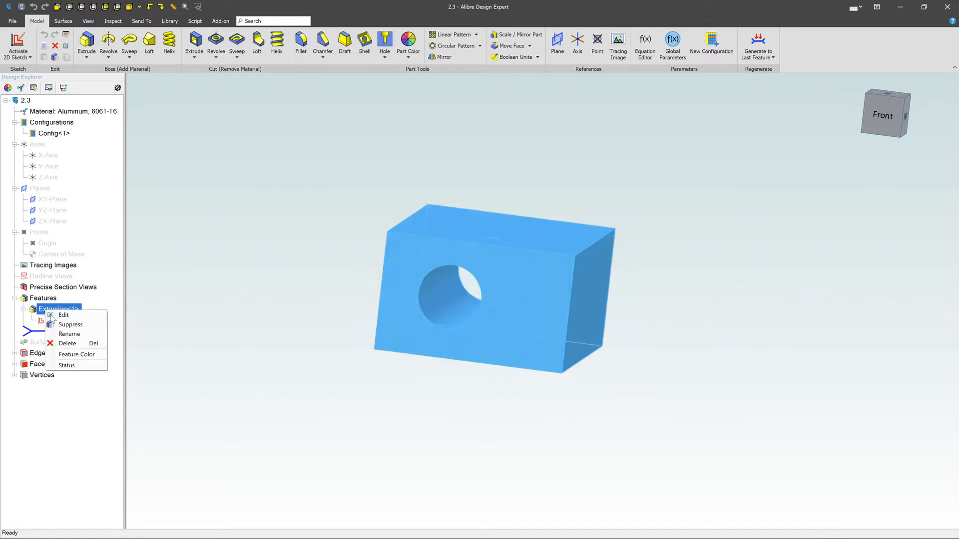
pyautogui.click(63, 315)
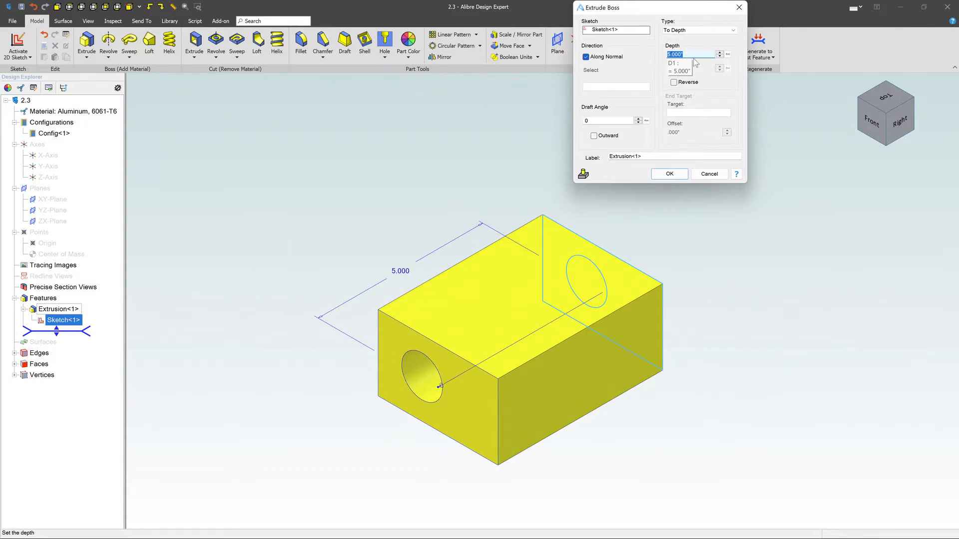
# Step: Try draft angles of 5° and -1° on the extrusion and reset the draft angle to 0°
pyautogui.click(640, 119)
pyautogui.click(640, 119)
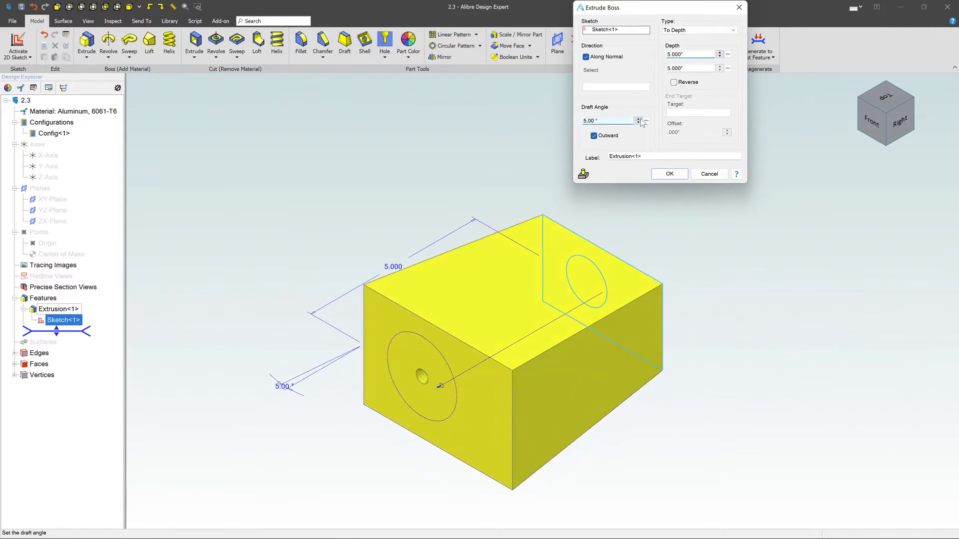
pyautogui.click(638, 122)
pyautogui.click(638, 122)
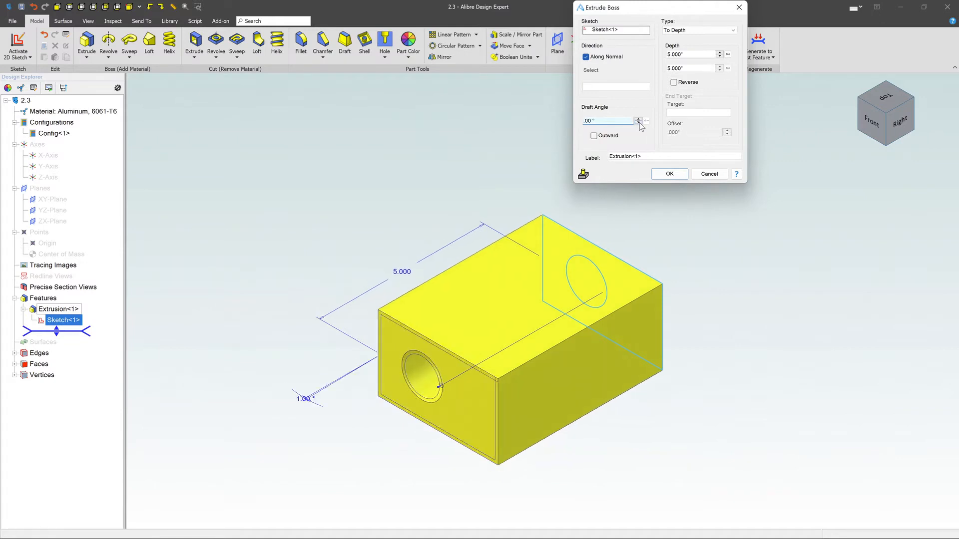
pyautogui.click(638, 123)
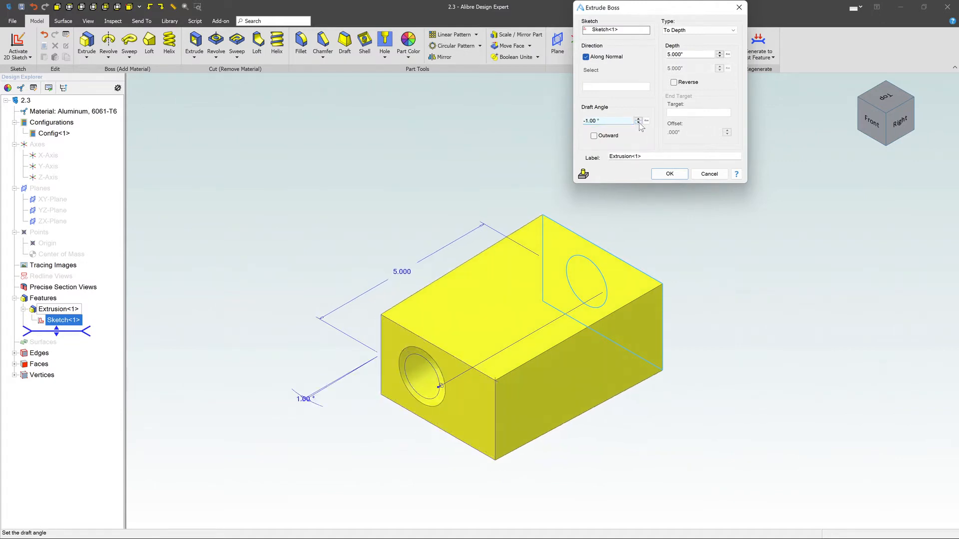
pyautogui.click(638, 120)
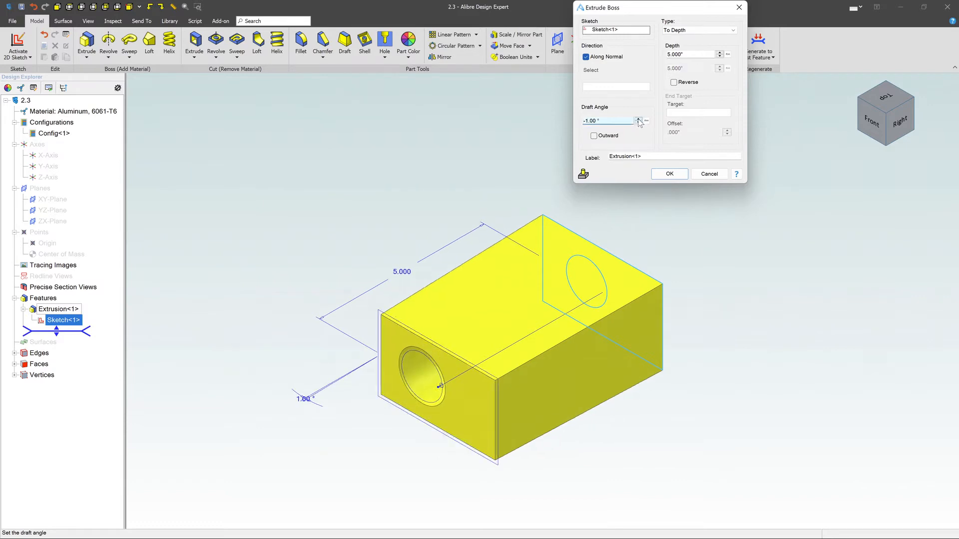
# Step: Set the extrusion type to Mid Plane, keep the 5.000" depth, and apply the edit
pyautogui.click(733, 30)
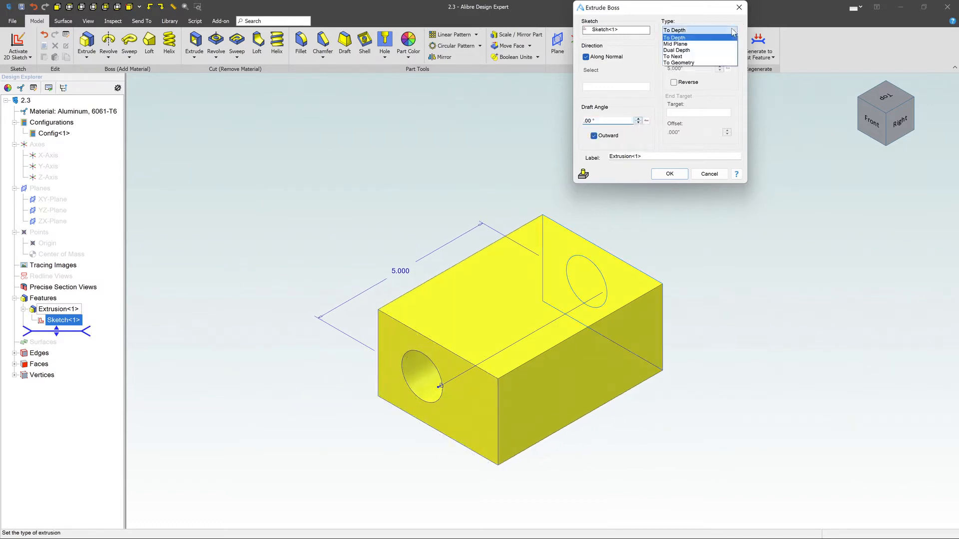
pyautogui.click(726, 44)
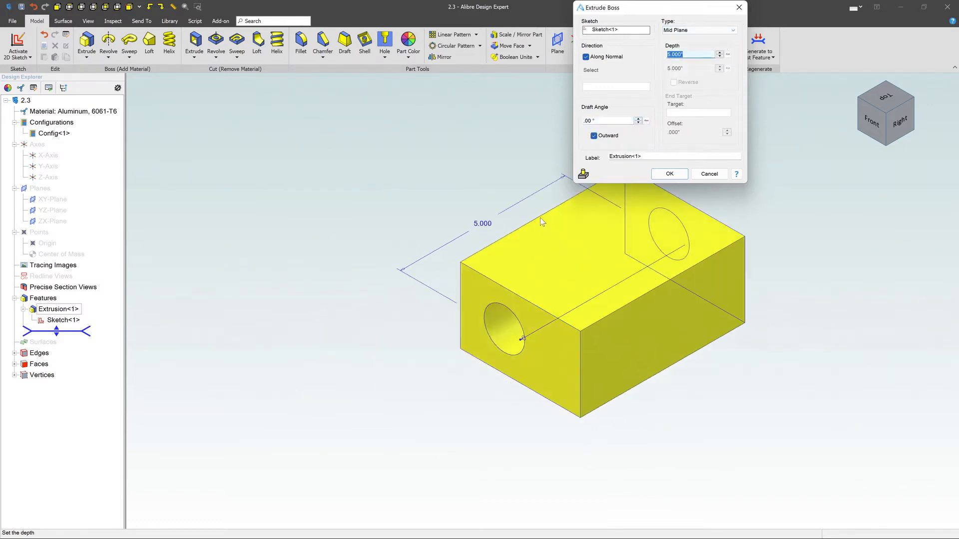
pyautogui.click(669, 174)
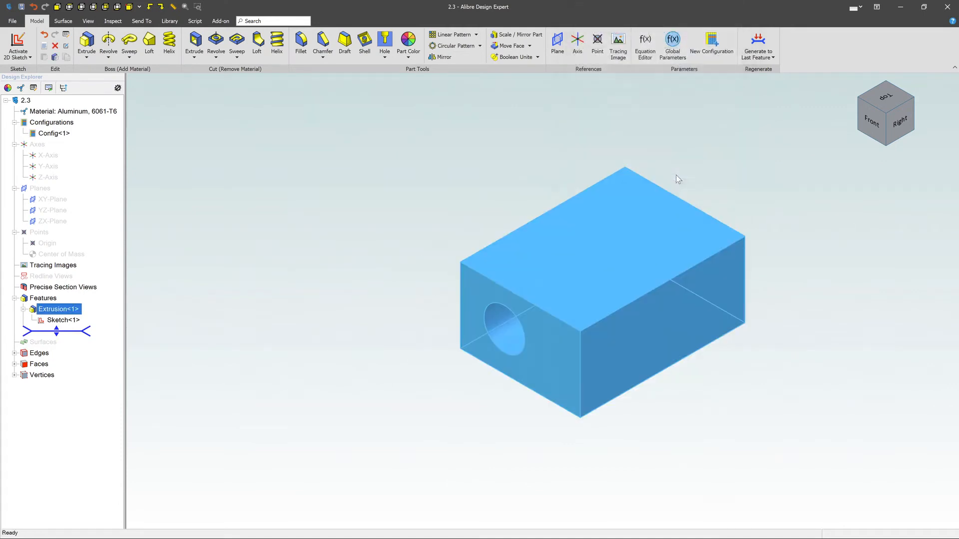
pyautogui.click(703, 163)
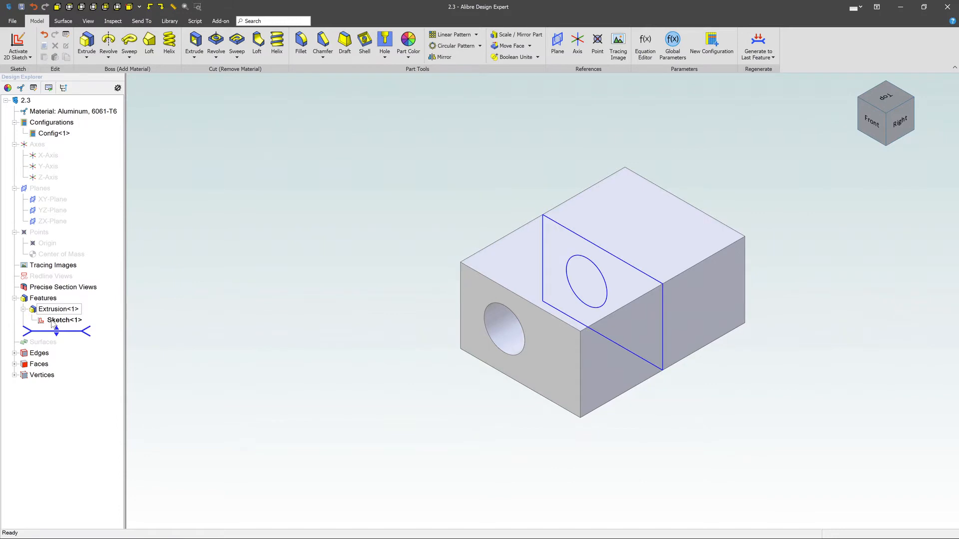
# Step: Reopen the extrusion's sketch and add a separate circle above the rectangle, centred at about (2.98, 3.39)
pyautogui.click(52, 322)
pyautogui.rightClick(53, 322)
pyautogui.click(65, 329)
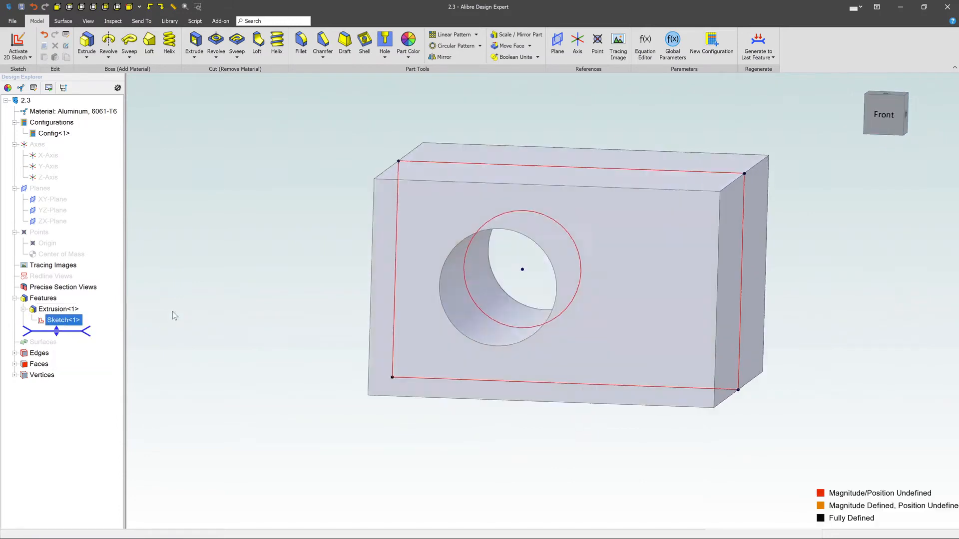
pyautogui.scroll(2, 342, 371)
pyautogui.scroll(-4, 336, 361)
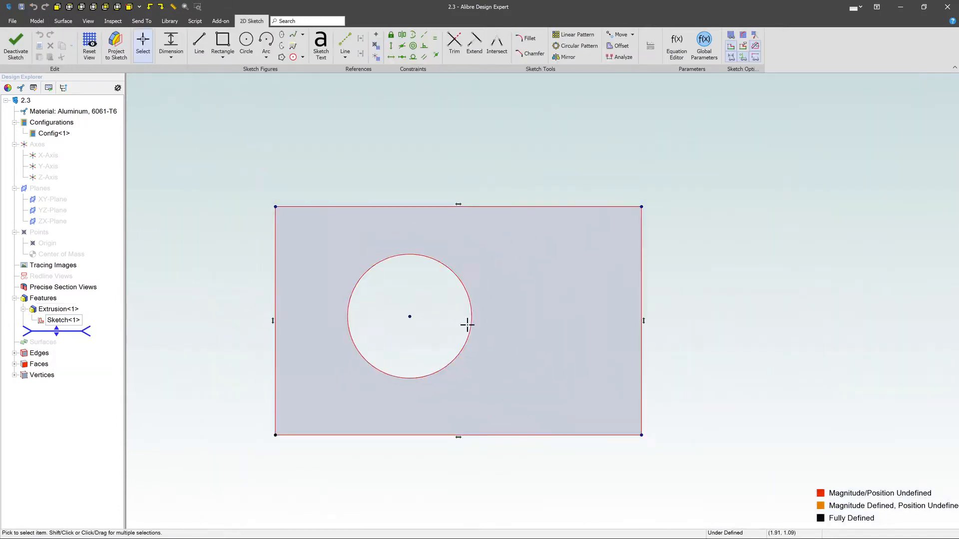
pyautogui.scroll(-3, 467, 325)
pyautogui.click(246, 44)
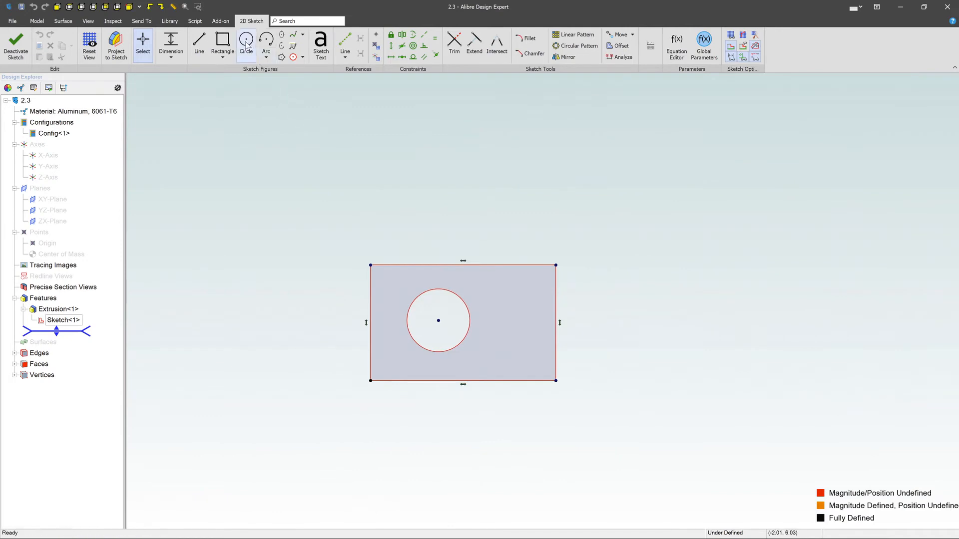
pyautogui.click(519, 206)
pyautogui.click(549, 222)
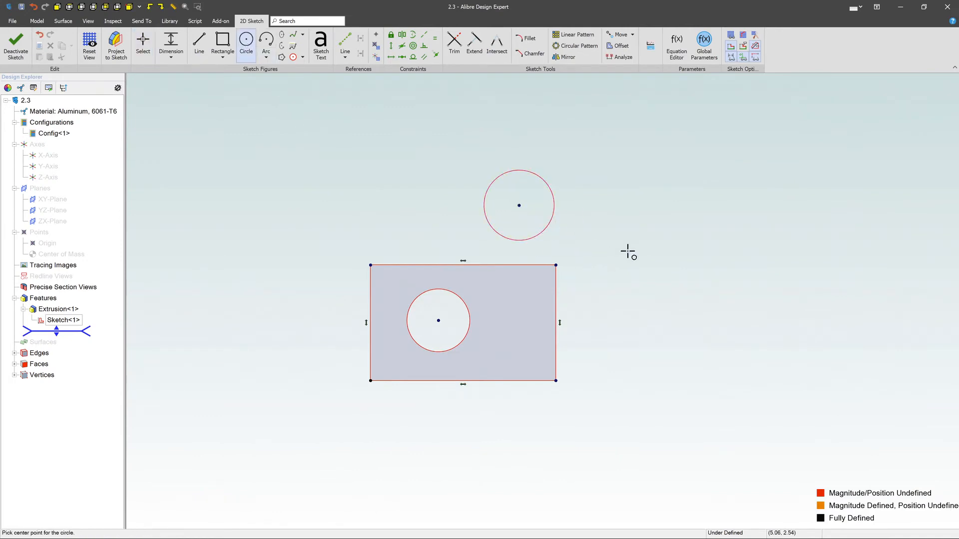
# Step: Draw a separate rectangle to the right of the block, with its upper-left corner at about (5.86, 1.25)
pyautogui.click(222, 42)
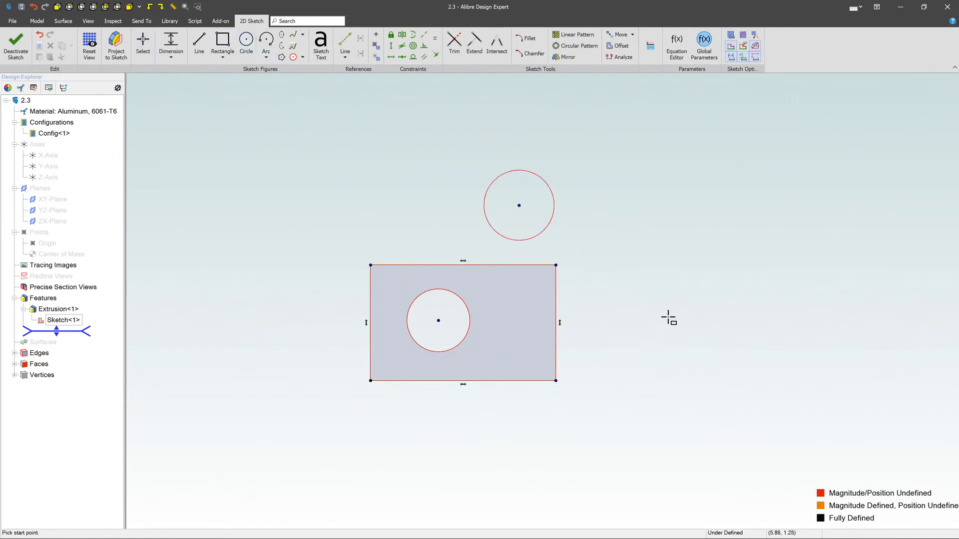
pyautogui.click(668, 317)
pyautogui.click(792, 391)
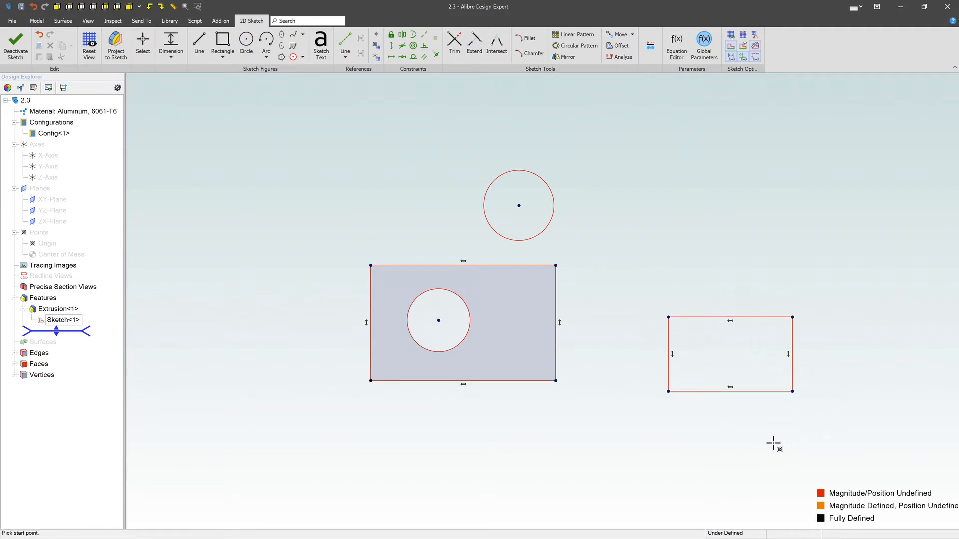
pyautogui.press('Escape')
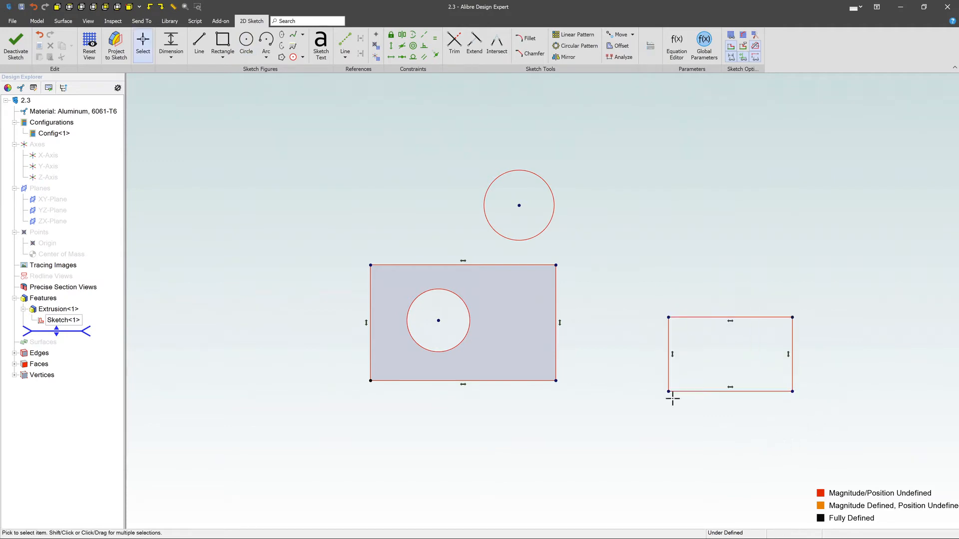
# Step: Finish editing the sketch so the extrusion rebuilds with the added circle and rectangle profiles
pyautogui.click(30, 45)
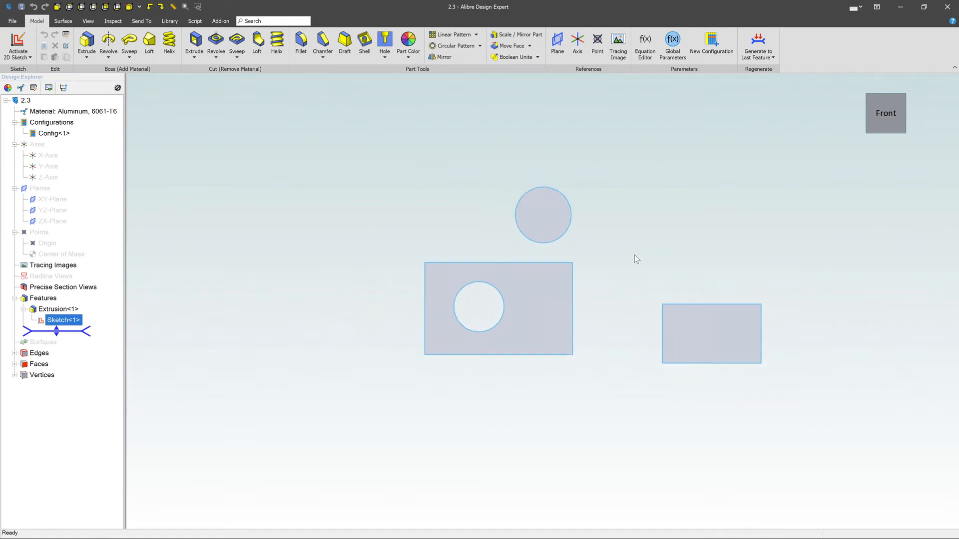
pyautogui.scroll(-5, 636, 259)
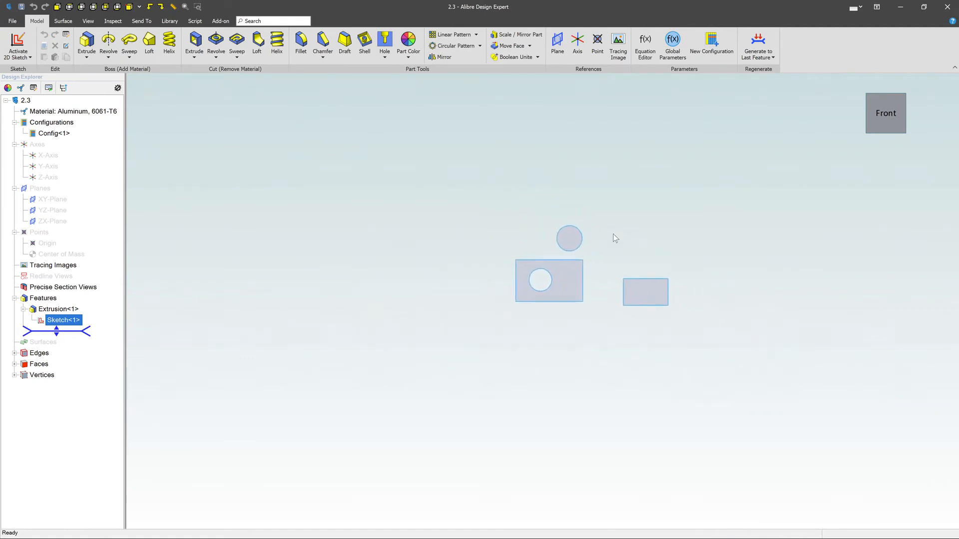
pyautogui.moveTo(614, 239)
pyautogui.mouseDown(button='middle')
pyautogui.moveTo(583, 243)
pyautogui.moveTo(633, 249)
pyautogui.moveTo(612, 286)
pyautogui.moveTo(632, 268)
pyautogui.mouseUp(button='middle')
pyautogui.click(650, 257)
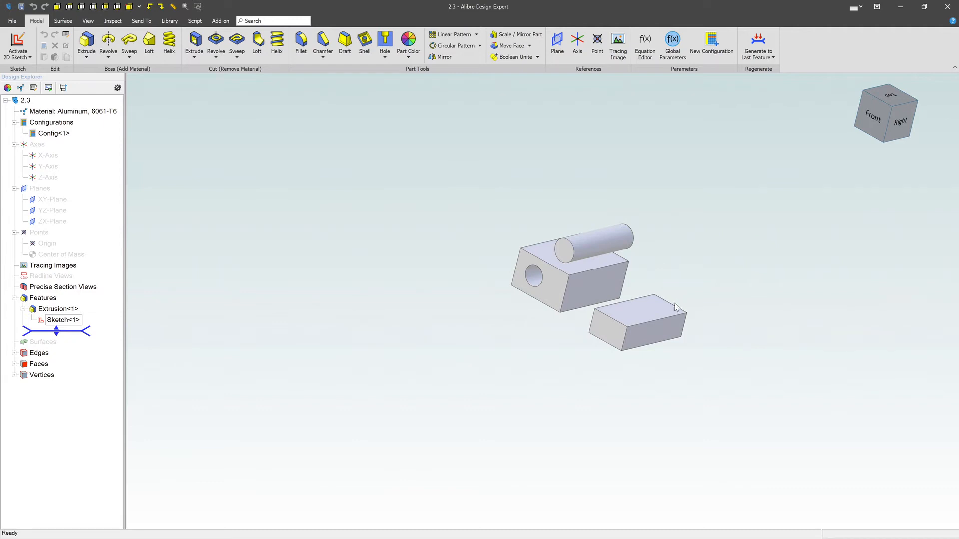
# Step: Start a sketch on the top face of the separate smaller block and draw a circle towards the face's upper end
pyautogui.click(646, 307)
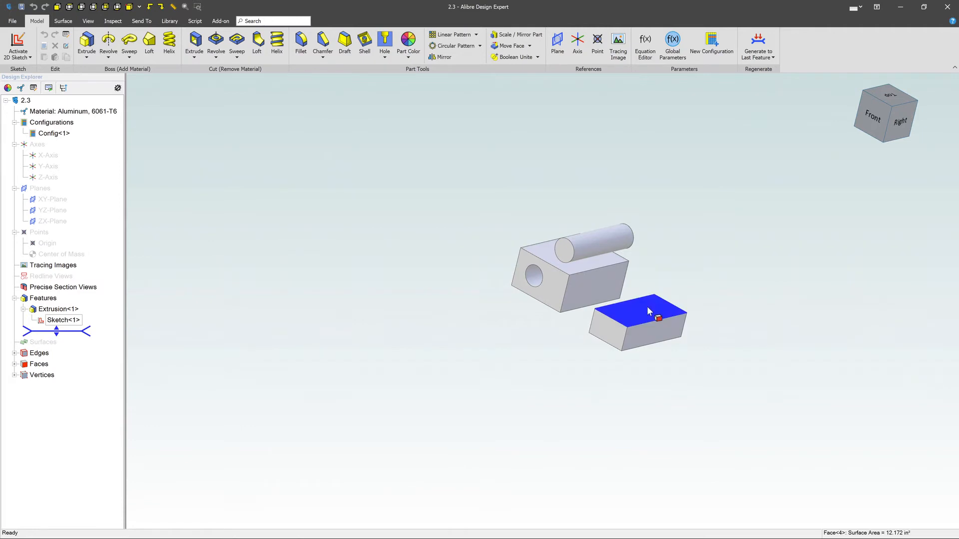
pyautogui.rightClick(647, 308)
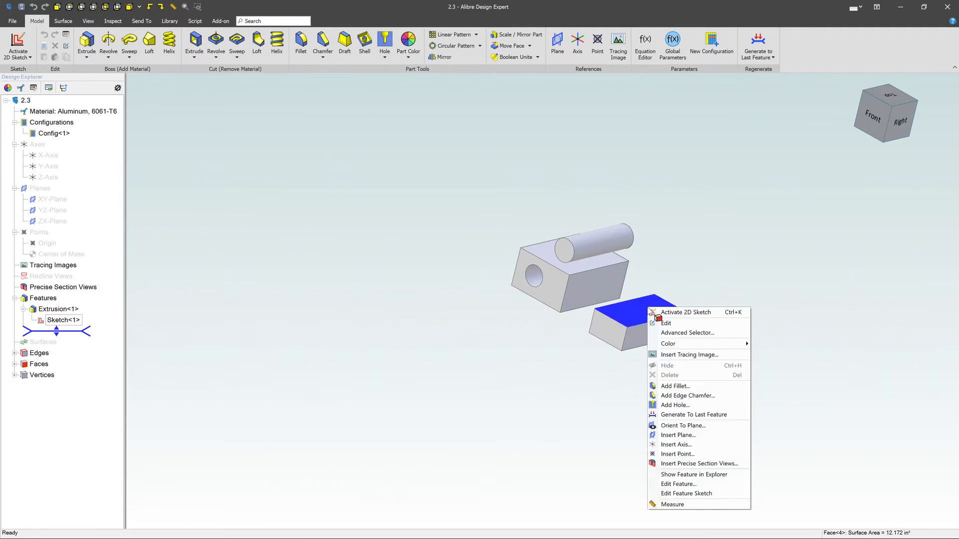
pyautogui.click(667, 313)
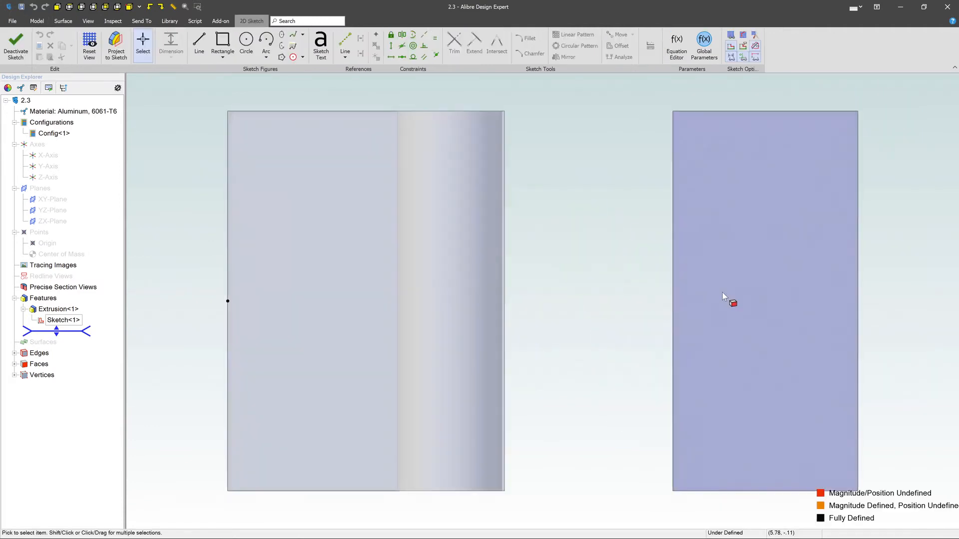
pyautogui.scroll(-5, 601, 289)
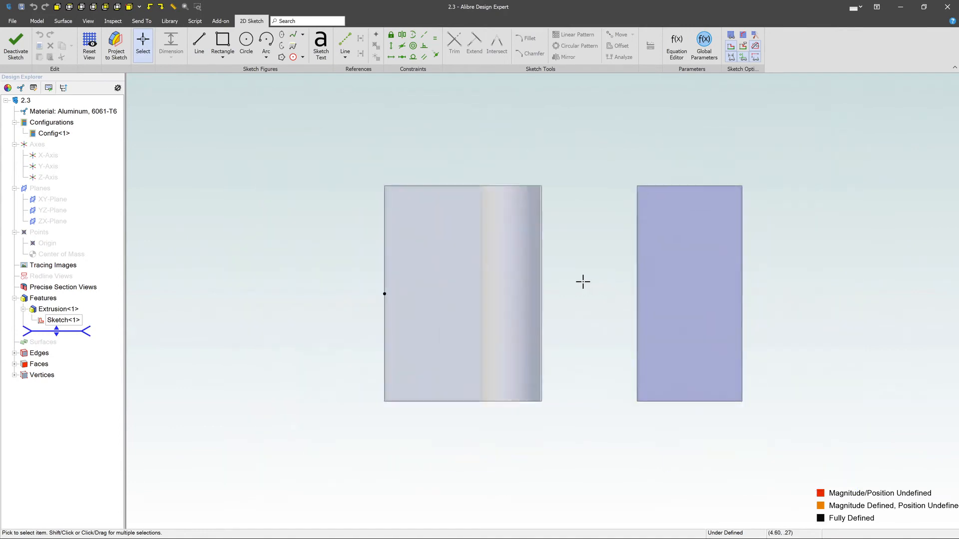
pyautogui.scroll(4, 836, 313)
pyautogui.click(246, 40)
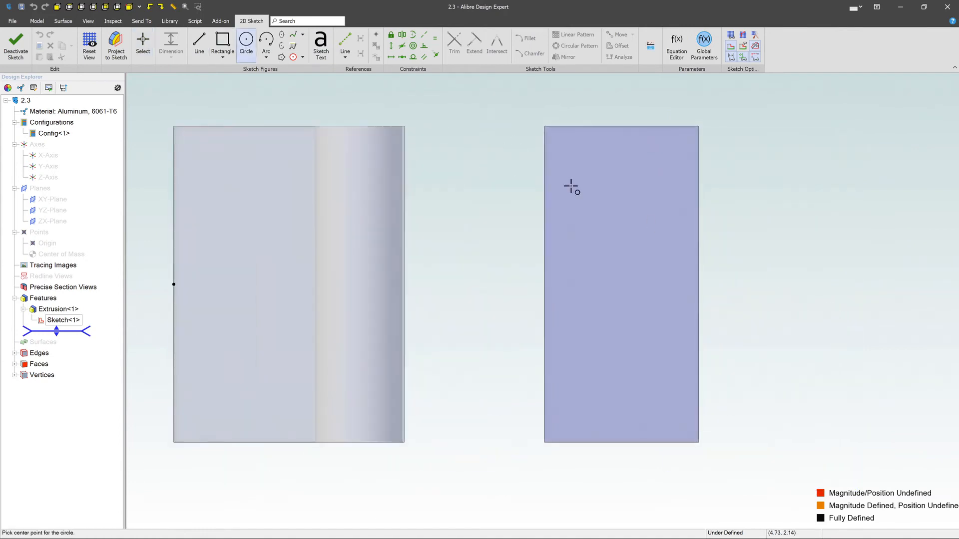
pyautogui.click(625, 195)
pyautogui.click(651, 225)
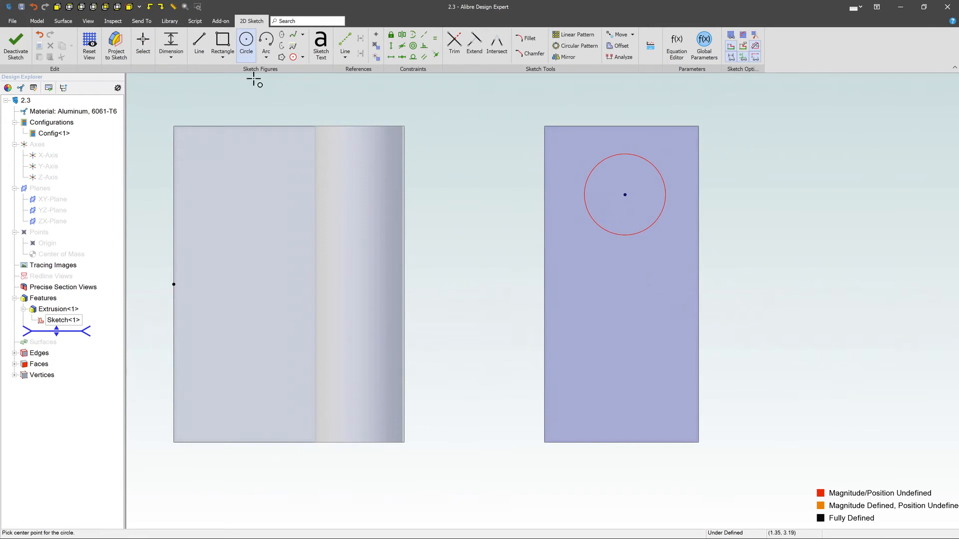
# Step: Draw a small rectangle below the circle on the same face, close to the face's right edge
pyautogui.click(246, 40)
pyautogui.click(633, 311)
pyautogui.click(681, 372)
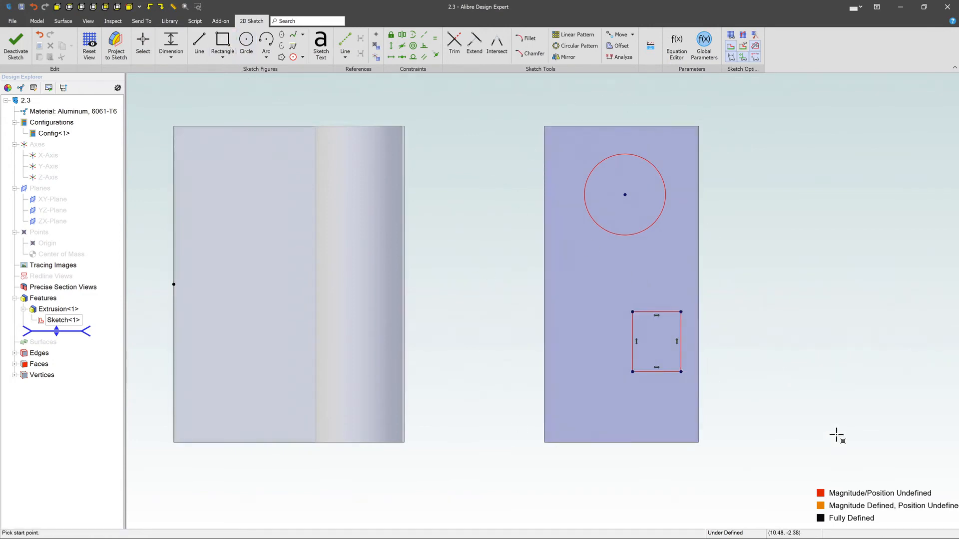
pyautogui.press('Escape')
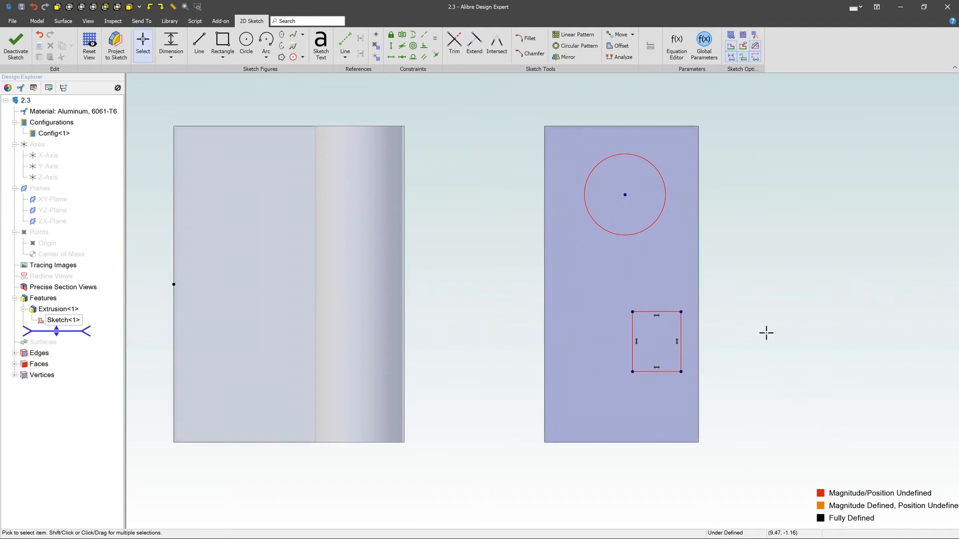
# Step: Start an Extrude Cut from the sketched circle and rectangle
pyautogui.click(37, 21)
pyautogui.click(189, 41)
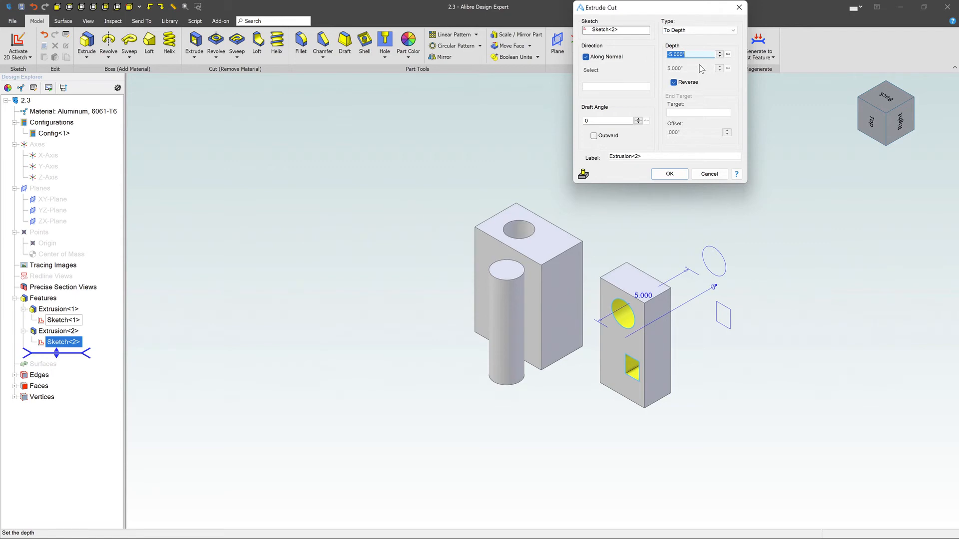
# Step: Try the Through ALL, Mid Plane and Dual Depth types for the cut
pyautogui.click(727, 34)
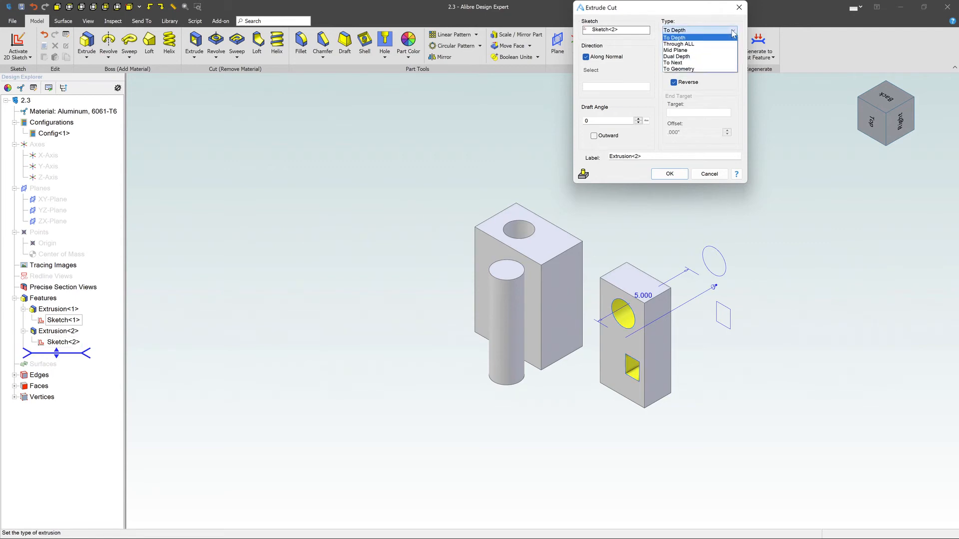
pyautogui.click(714, 41)
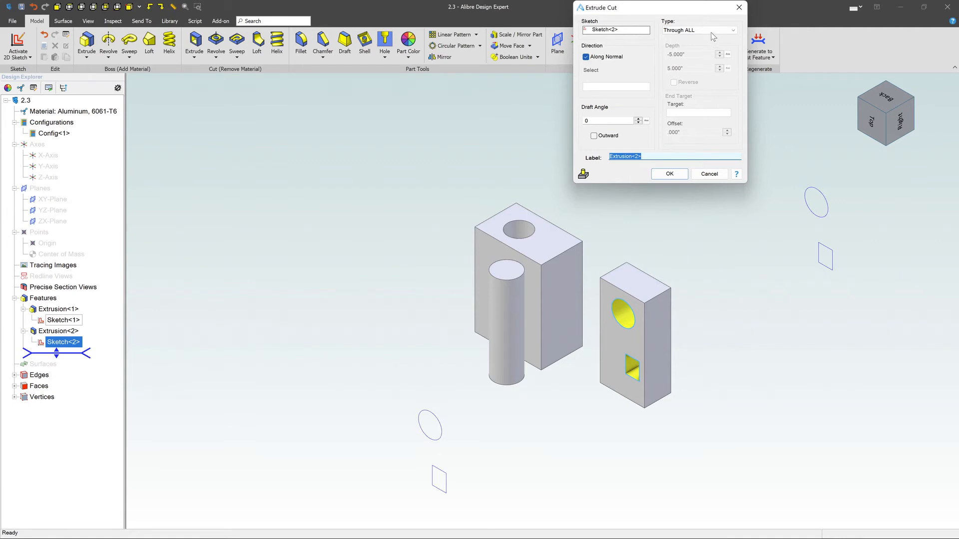
pyautogui.click(714, 31)
pyautogui.click(705, 52)
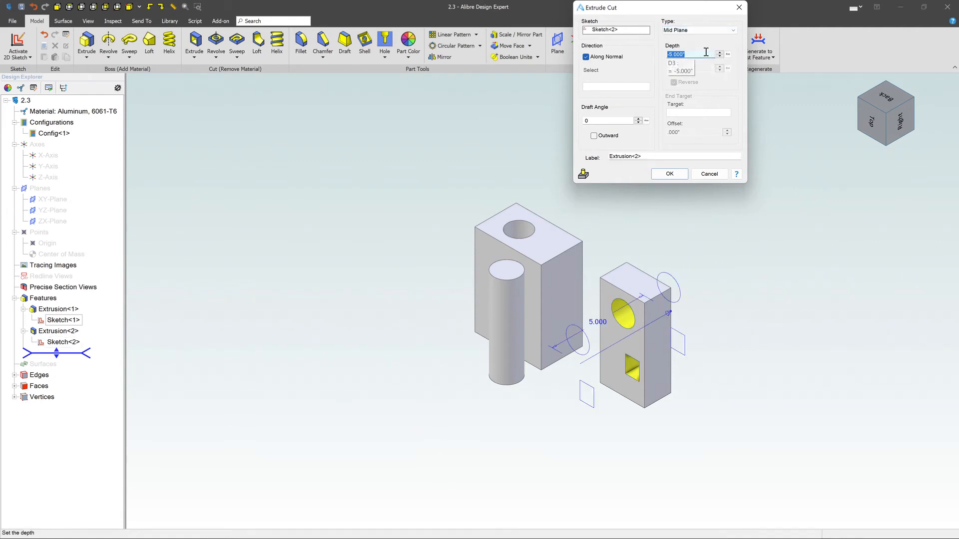
pyautogui.click(715, 31)
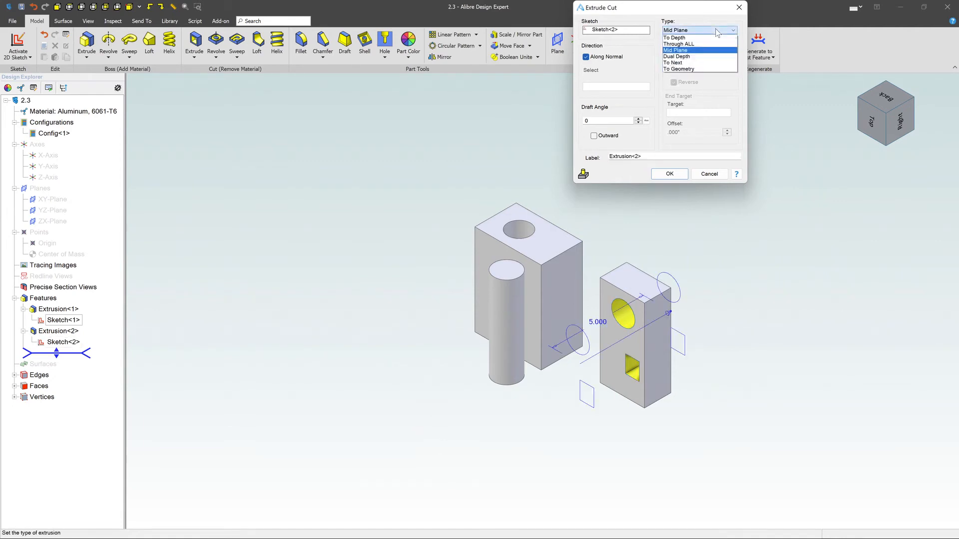
pyautogui.click(696, 57)
pyautogui.click(692, 55)
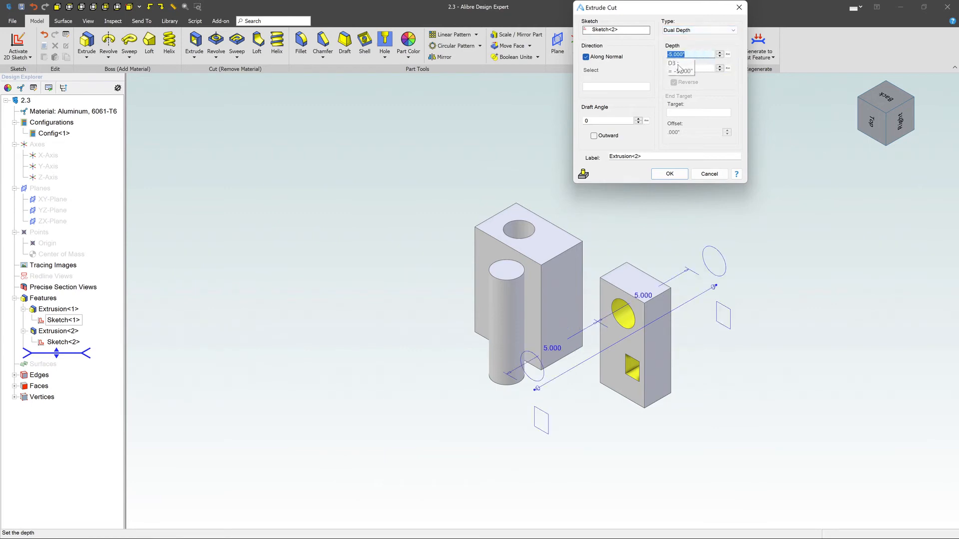
# Step: Try the To Next type for the cut and dismiss the status message
pyautogui.click(714, 31)
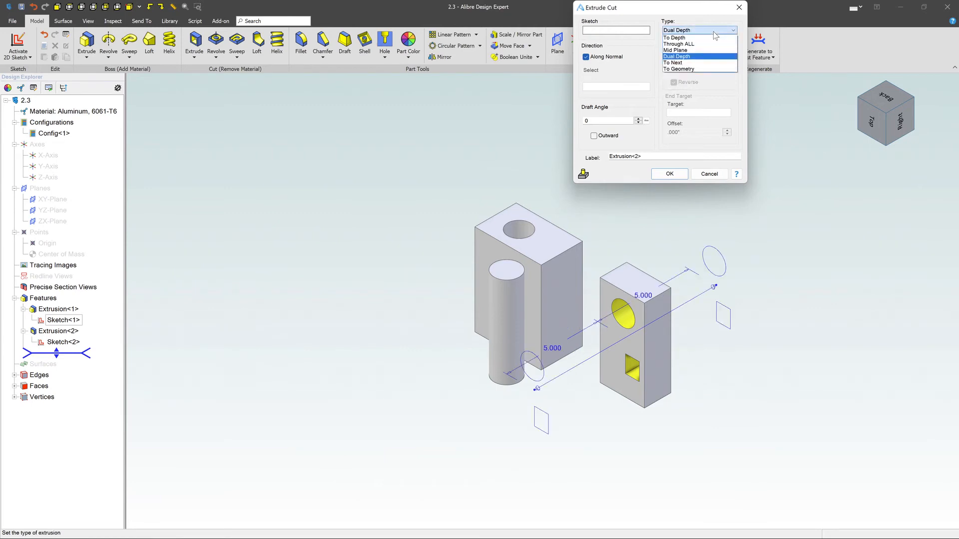
pyautogui.click(697, 62)
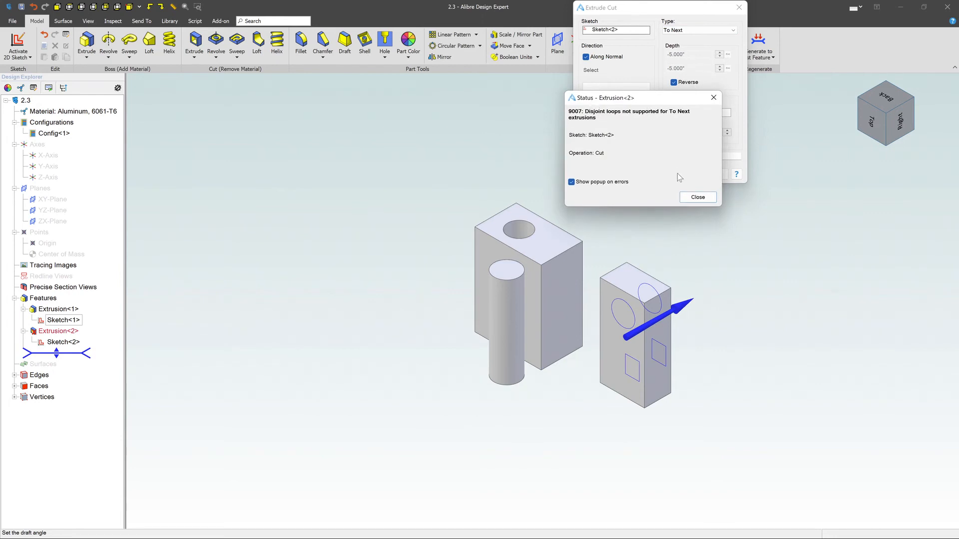
pyautogui.click(708, 200)
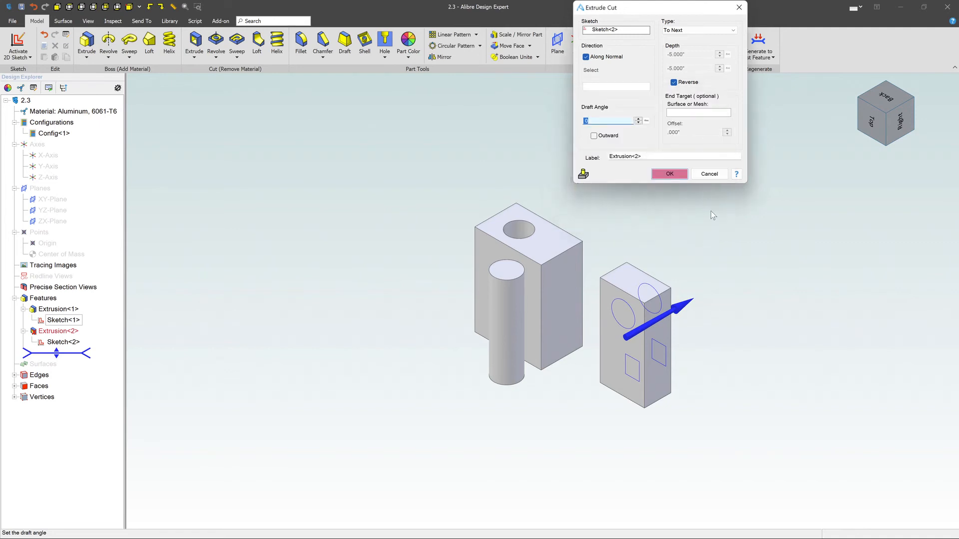
# Step: Set the cut type to To Geometry, use the smaller block's face opposite the sketch as the end target, and apply the cut
pyautogui.click(706, 31)
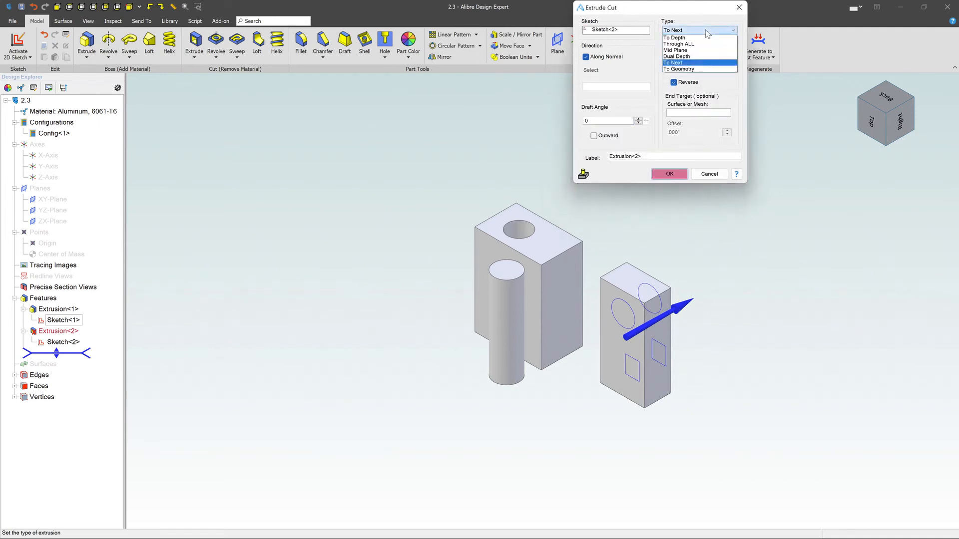
pyautogui.click(699, 69)
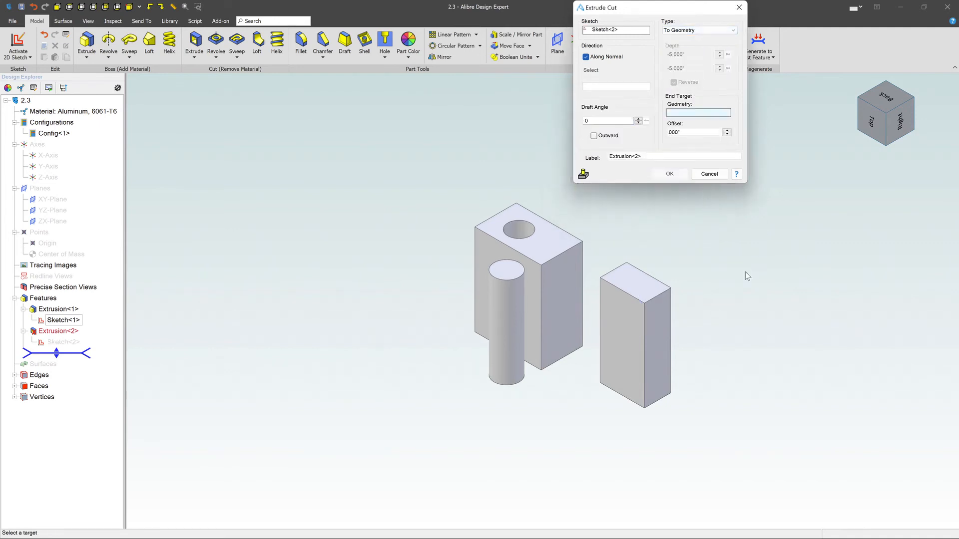
pyautogui.click(707, 303)
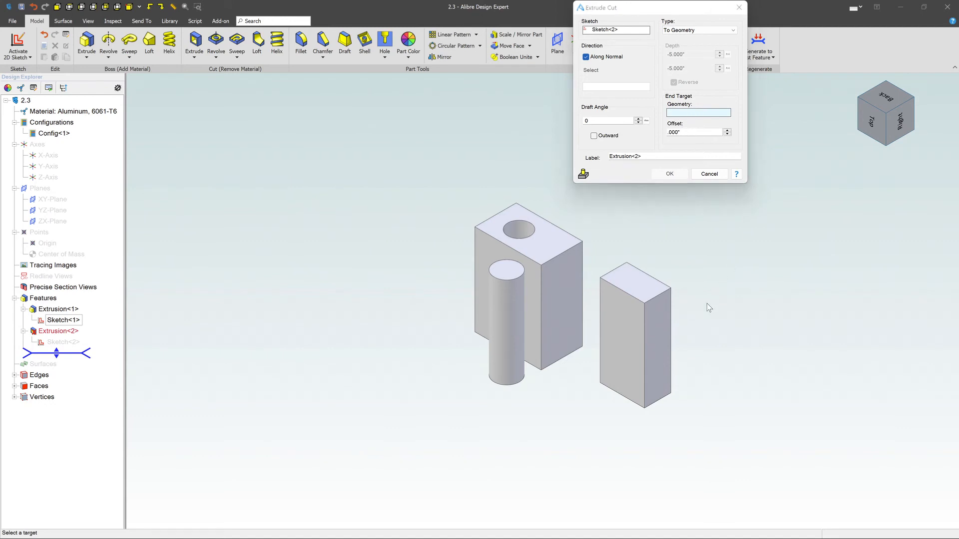
pyautogui.moveTo(706, 304); pyautogui.dragTo(643, 303, button='middle')
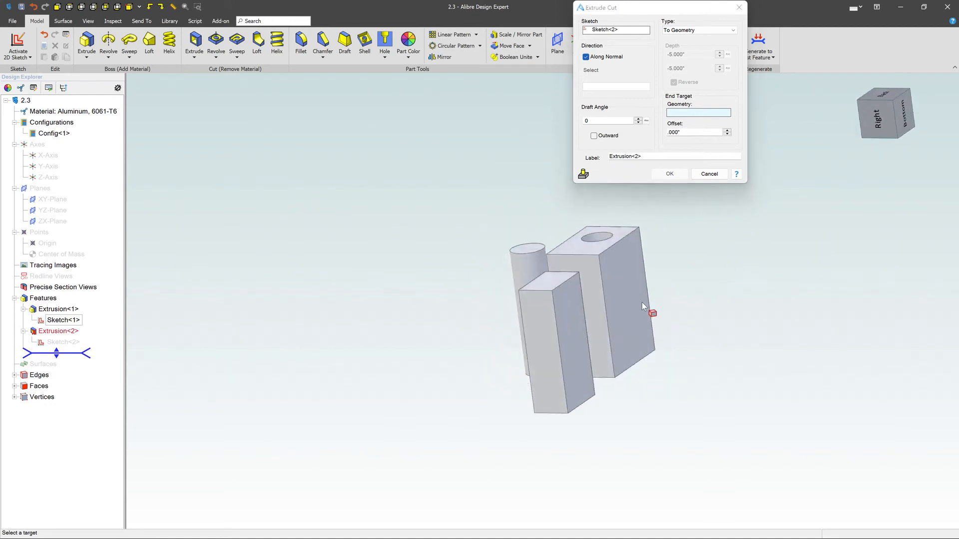
pyautogui.click(572, 300)
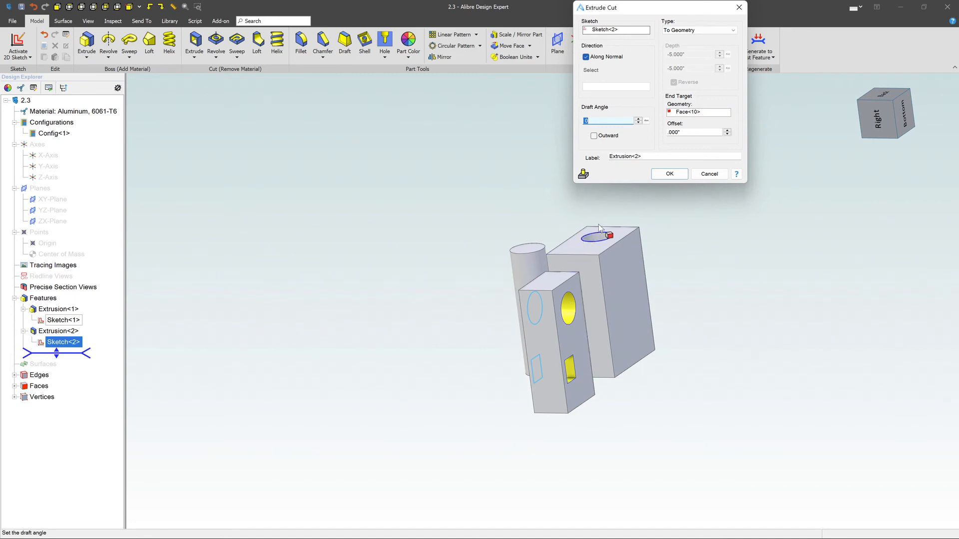
pyautogui.click(675, 175)
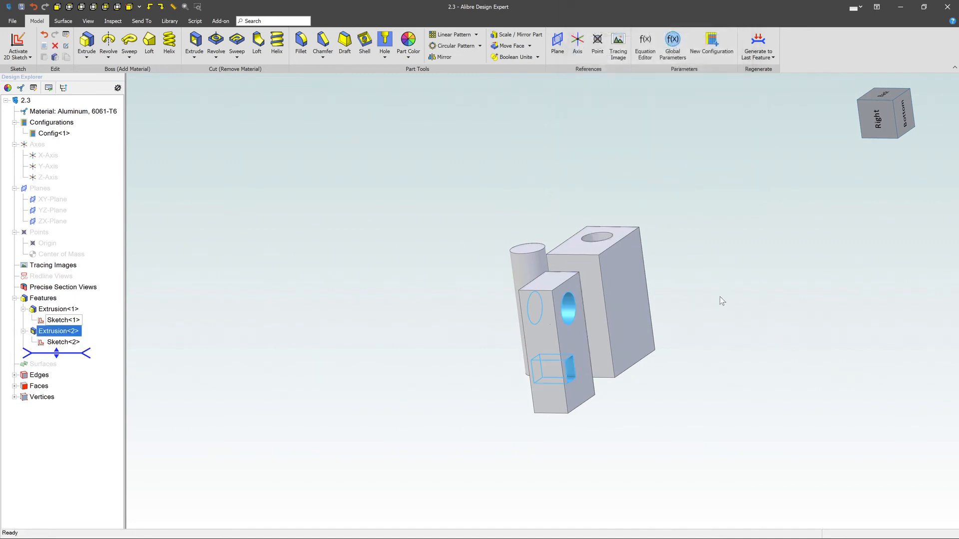
pyautogui.moveTo(704, 318); pyautogui.dragTo(724, 372, button='middle')
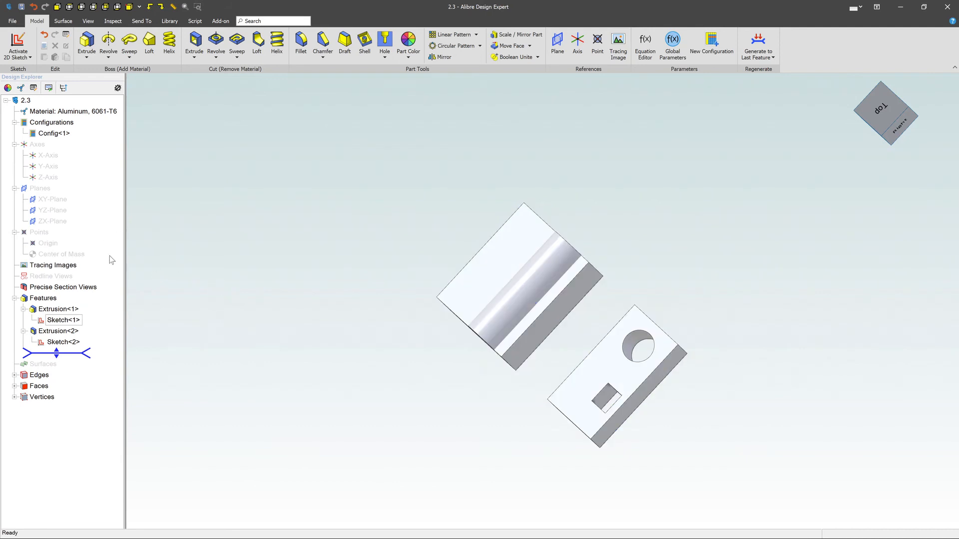
# Step: Reopen the cut's sketch, add a smaller rectangle between the circle and the existing rectangle, and finish the sketch to update the cut
pyautogui.click(54, 309)
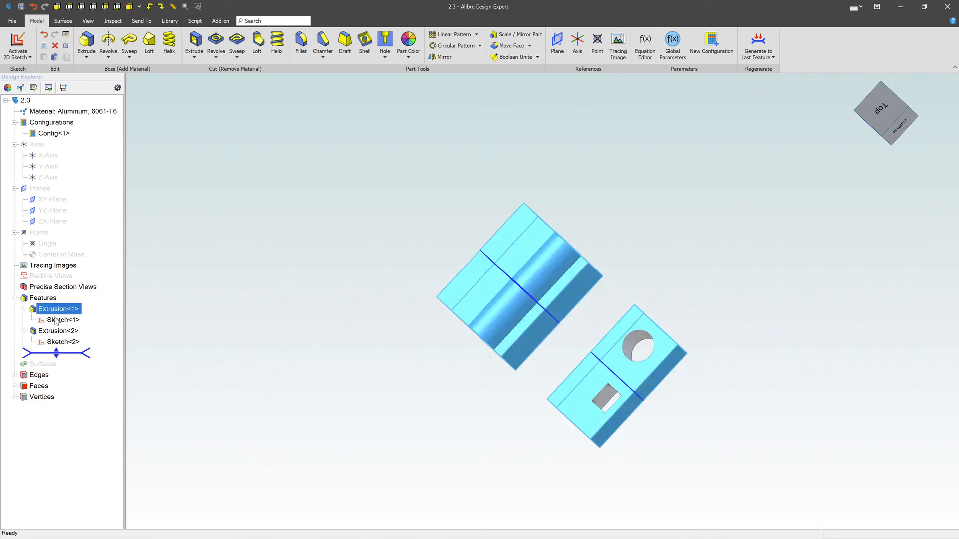
pyautogui.click(57, 321)
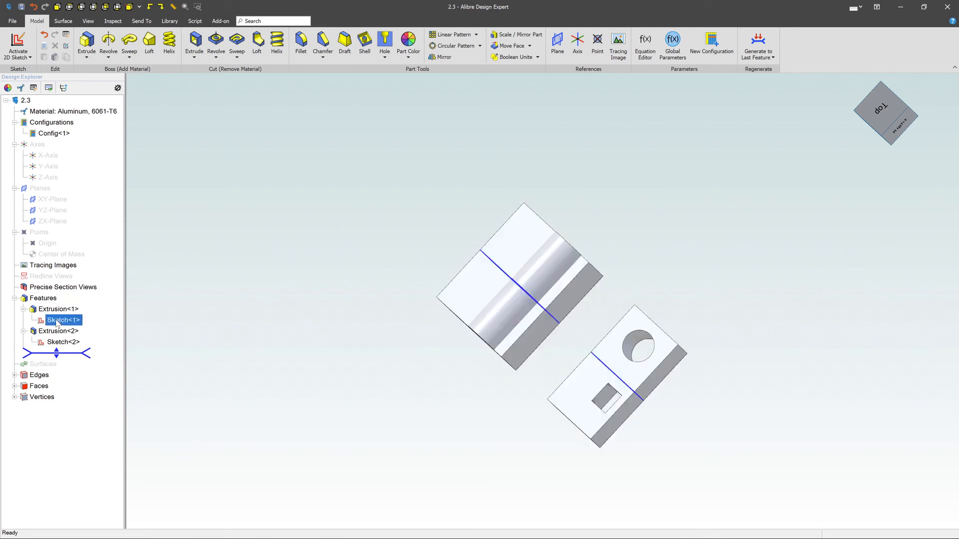
pyautogui.click(54, 332)
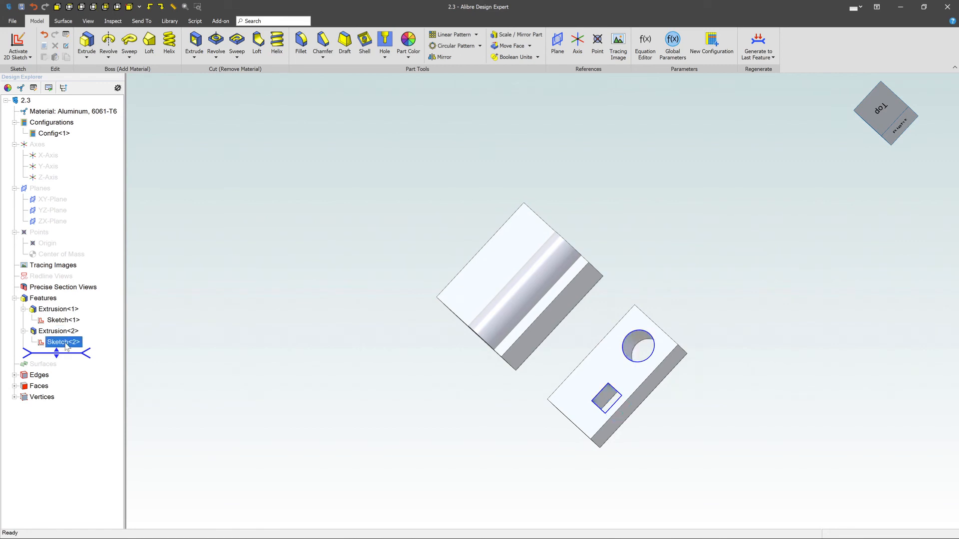
pyautogui.rightClick(57, 344)
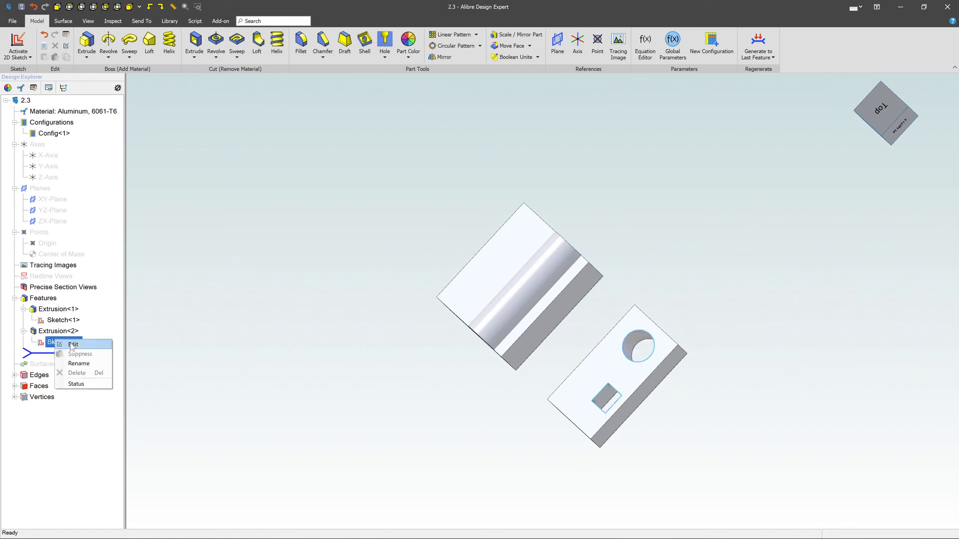
pyautogui.click(71, 344)
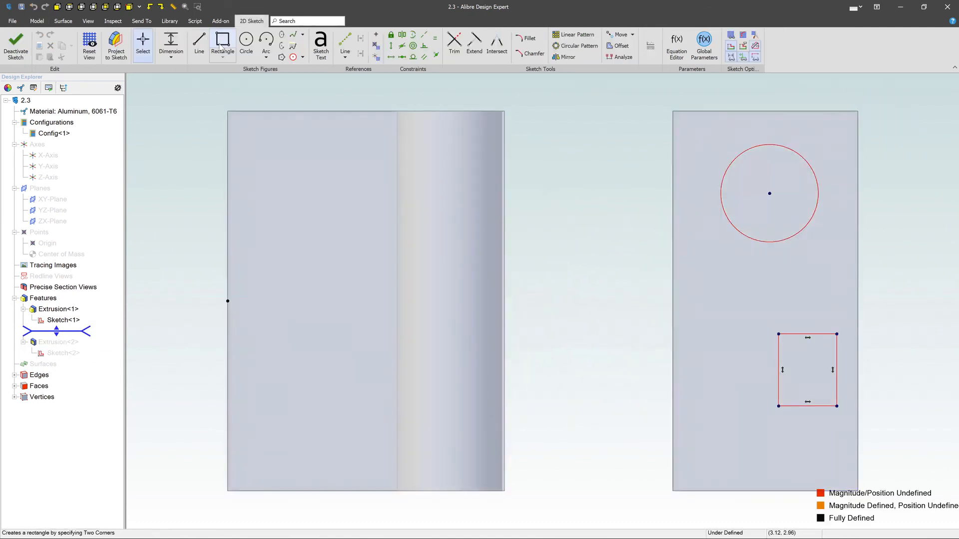
pyautogui.click(222, 42)
pyautogui.click(727, 289)
pyautogui.click(755, 338)
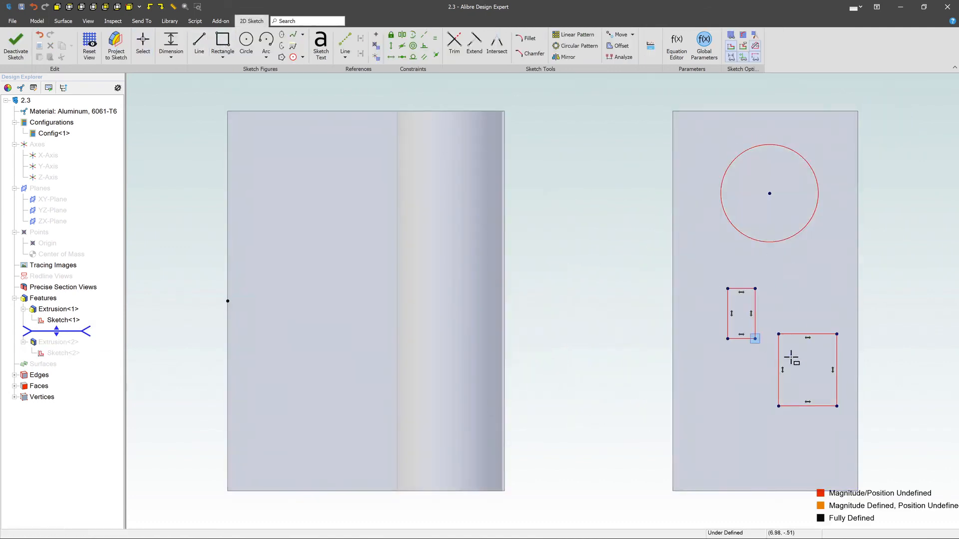
pyautogui.click(18, 48)
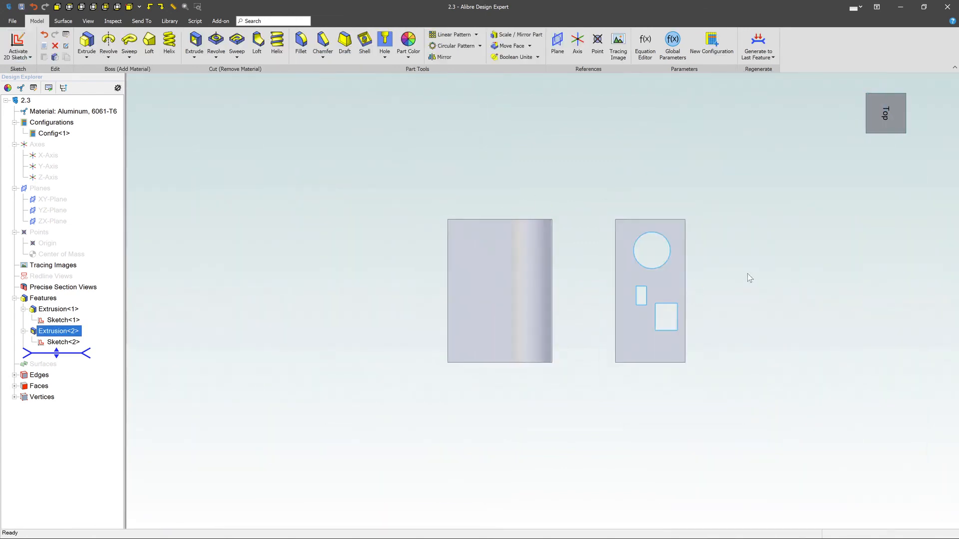
pyautogui.moveTo(747, 274)
pyautogui.mouseDown(button='middle')
pyautogui.moveTo(738, 264)
pyautogui.moveTo(742, 287)
pyautogui.mouseUp(button='middle')
pyautogui.click(761, 321)
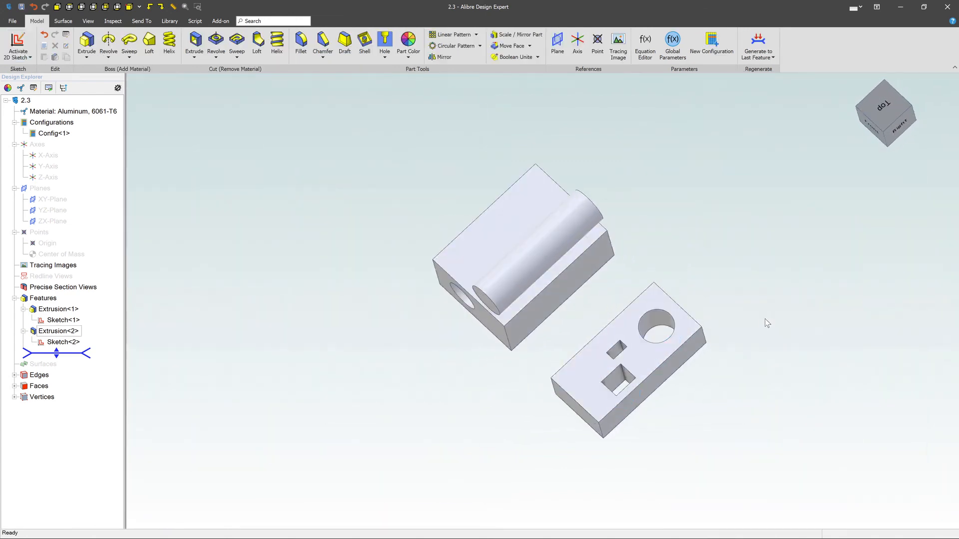